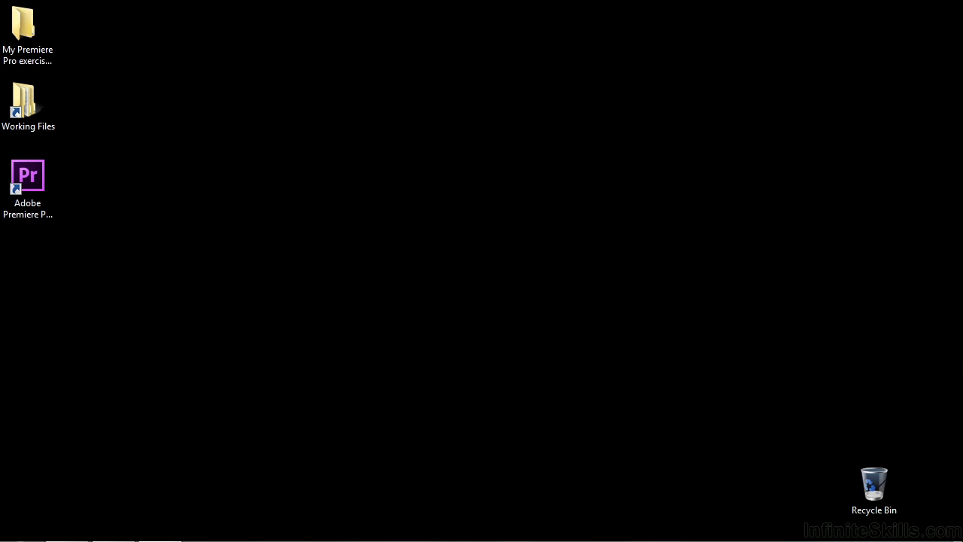
# Open the project 2002-mixer audio effects.prproj from the projects folder inside Working Files.
pyautogui.doubleClick(36, 116)
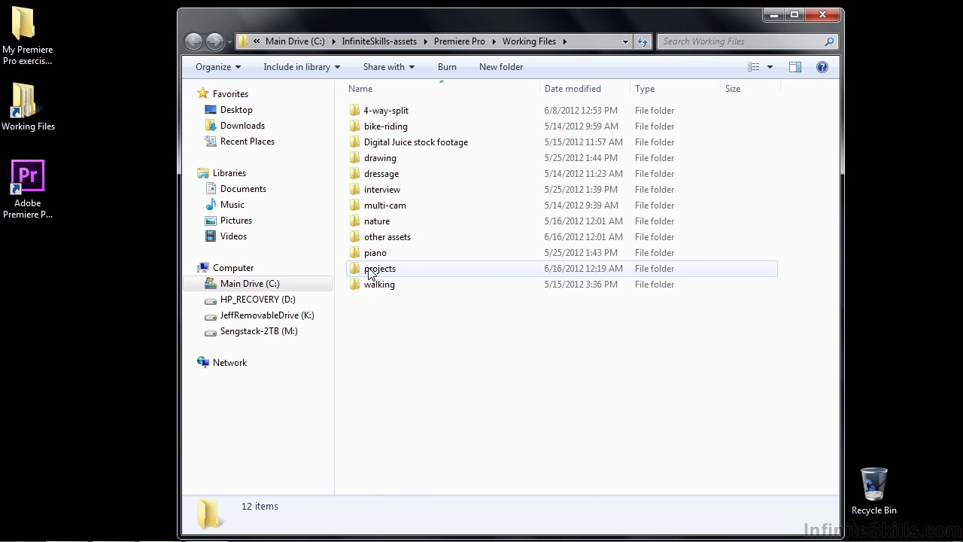
pyautogui.doubleClick(377, 269)
pyautogui.scroll(-2, 836, 257)
pyautogui.scroll(-16, 847, 263)
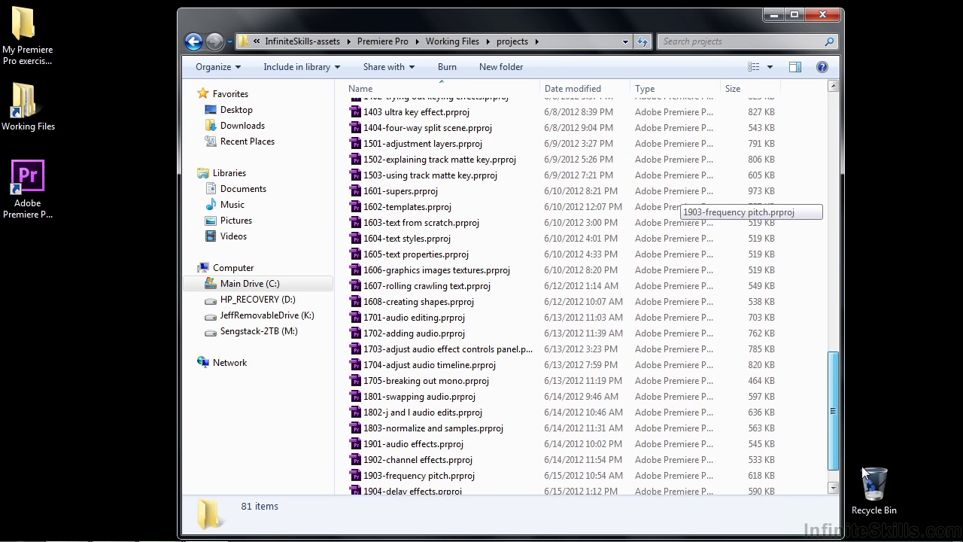
pyautogui.doubleClick(429, 487)
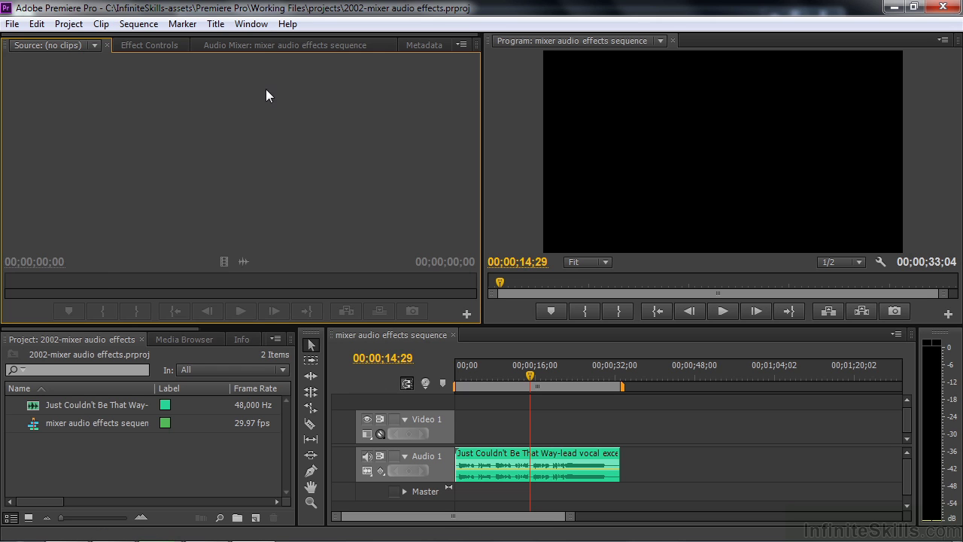
# Undock the Audio Mixer as a floating window, narrowed to its two tracks and stretched to the full screen height.
pyautogui.click(256, 47)
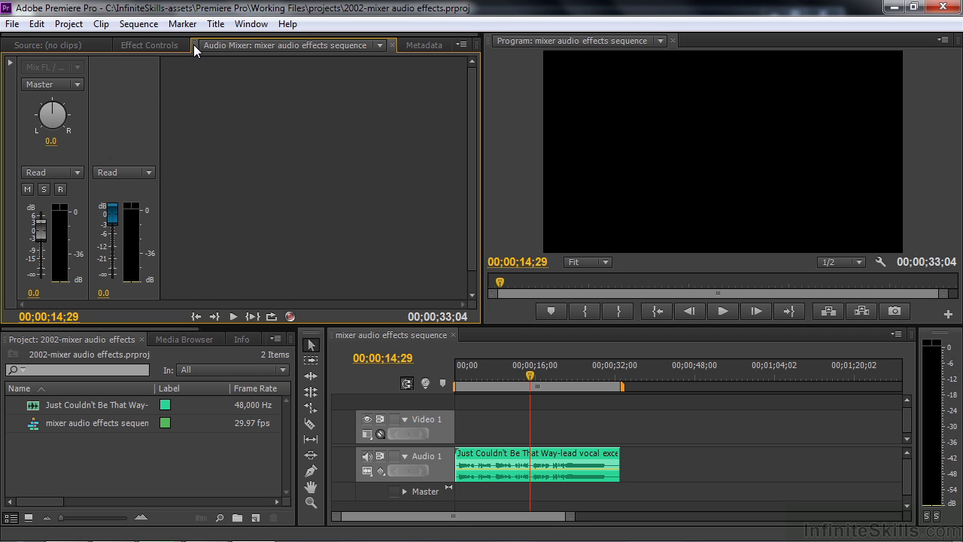
pyautogui.moveTo(193, 44); pyautogui.dragTo(170, 124)
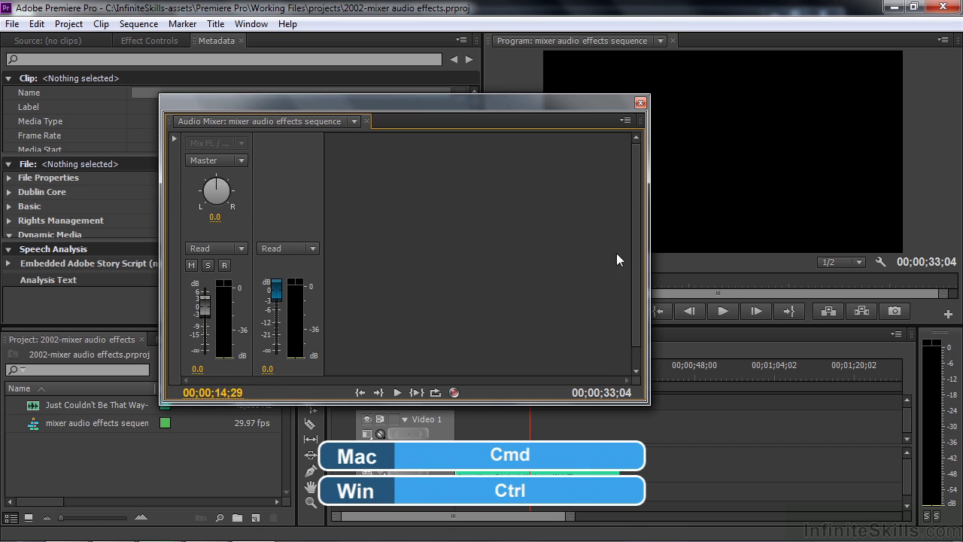
pyautogui.moveTo(649, 254); pyautogui.dragTo(343, 237)
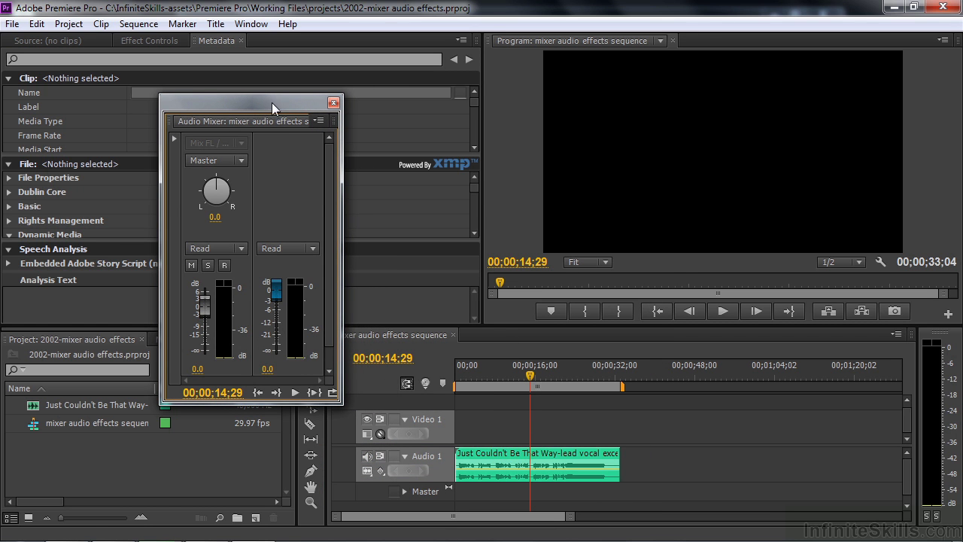
pyautogui.moveTo(273, 95); pyautogui.dragTo(267, 6)
pyautogui.moveTo(248, 404); pyautogui.dragTo(248, 539)
pyautogui.moveTo(282, 12); pyautogui.dragTo(200, 9)
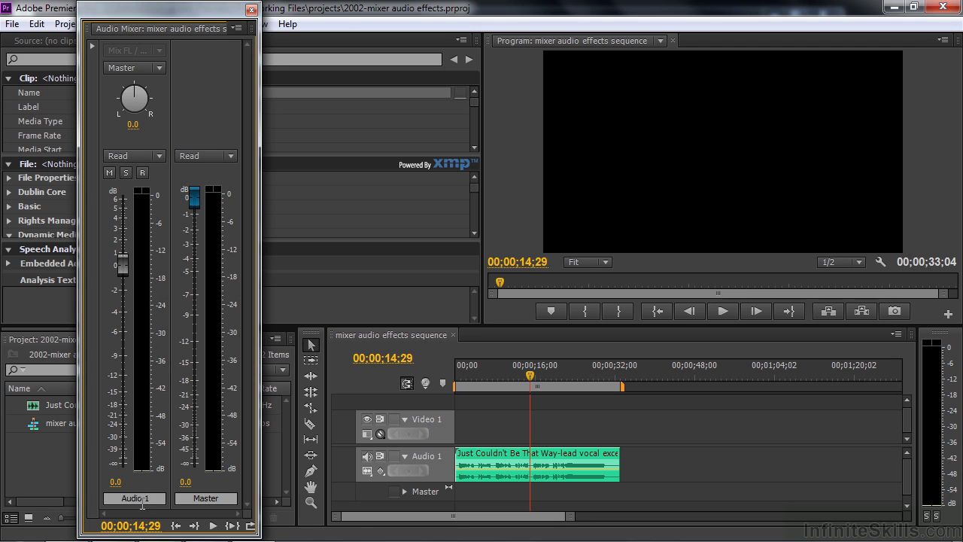
# Show the mixer's effects and sends area and add the Treble effect to Audio 1's first effect slot.
pyautogui.click(92, 46)
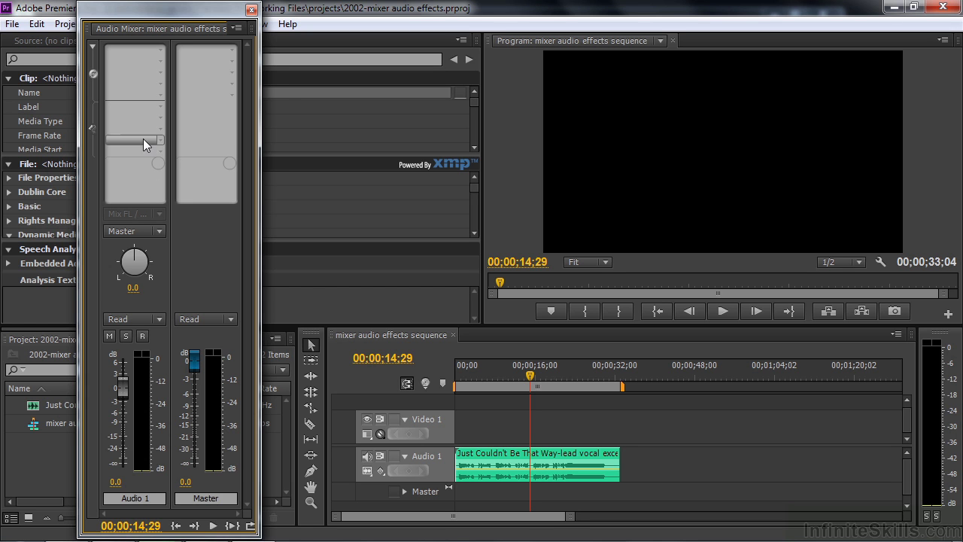
pyautogui.click(162, 50)
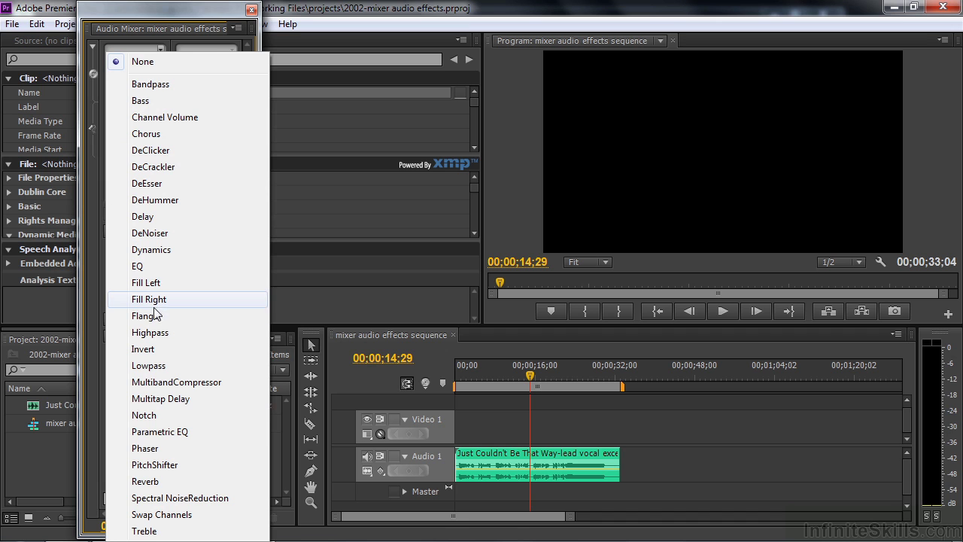
pyautogui.click(149, 532)
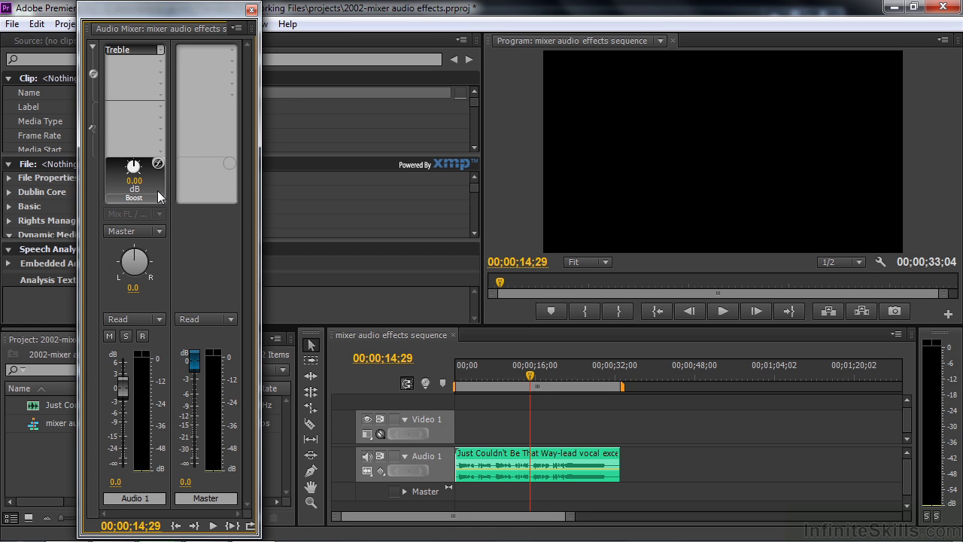
# Play the vocal from about 00;00;01;24, raise the Treble boost to 14.88 dB, and compare with the effect bypassed.
pyautogui.moveTo(534, 376); pyautogui.dragTo(463, 387)
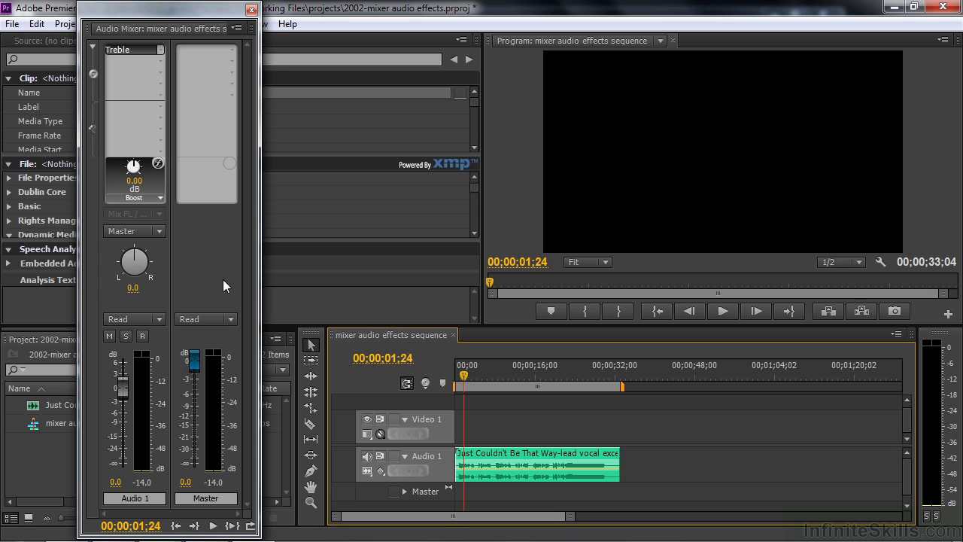
pyautogui.press('space')
pyautogui.moveTo(138, 172); pyautogui.dragTo(159, 172)
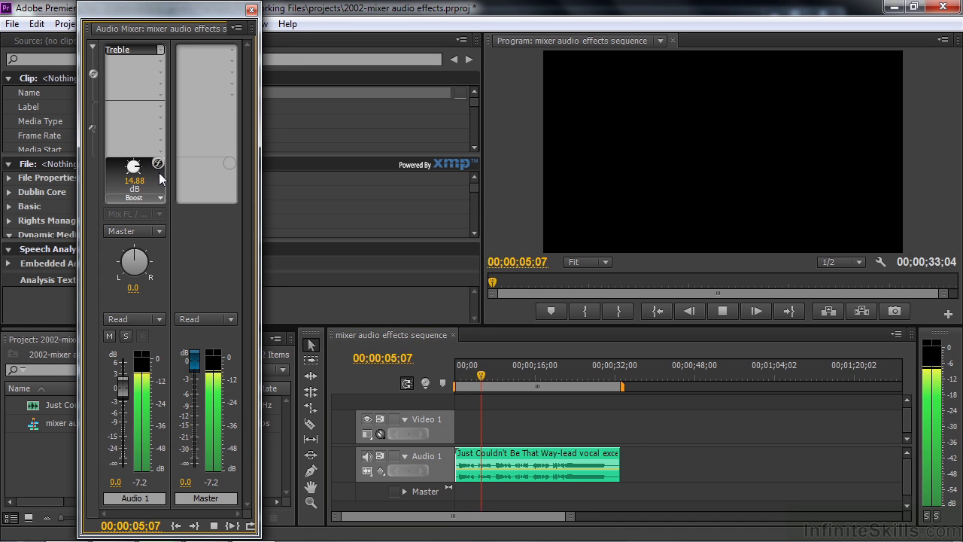
pyautogui.press('space')
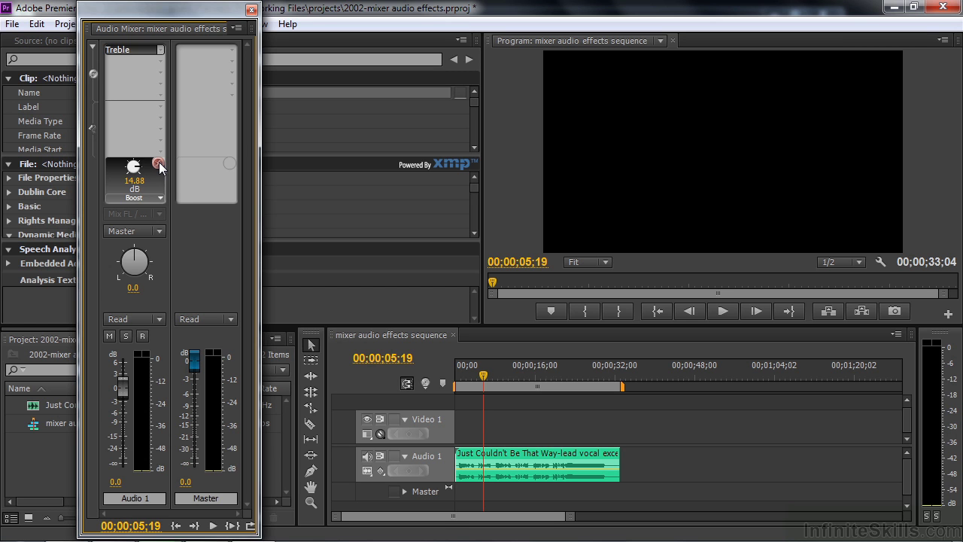
pyautogui.press('space')
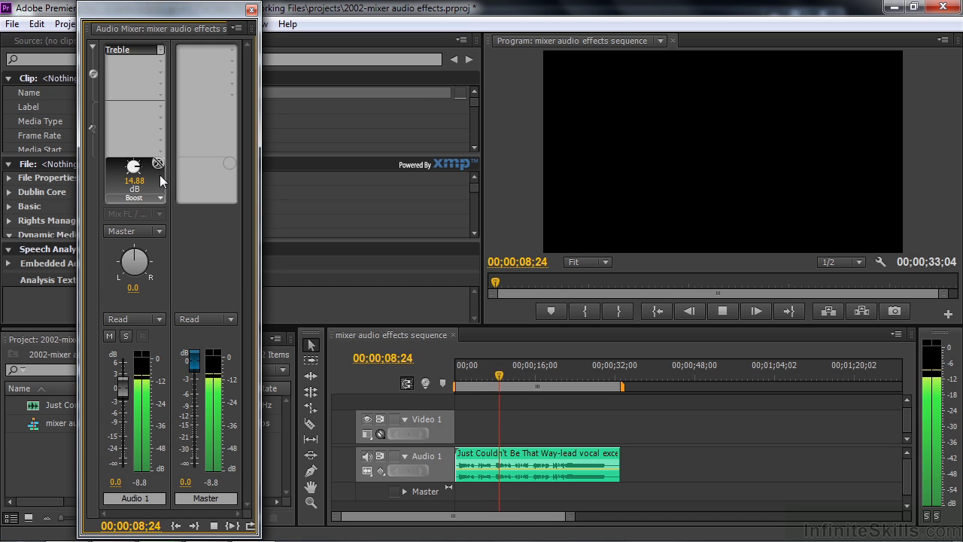
pyautogui.press('space')
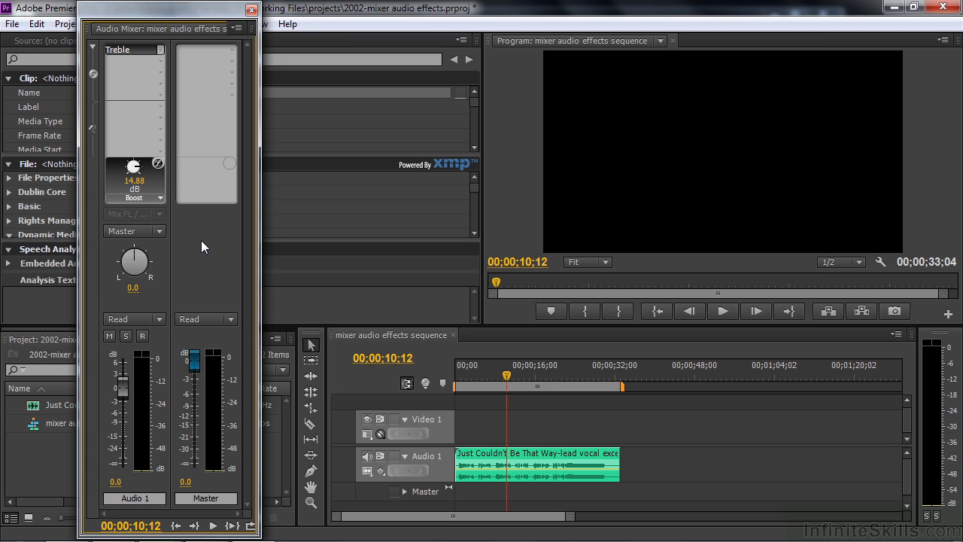
# Remove Treble from Audio 1's first effect slot and add Reverb in its place.
pyautogui.click(159, 47)
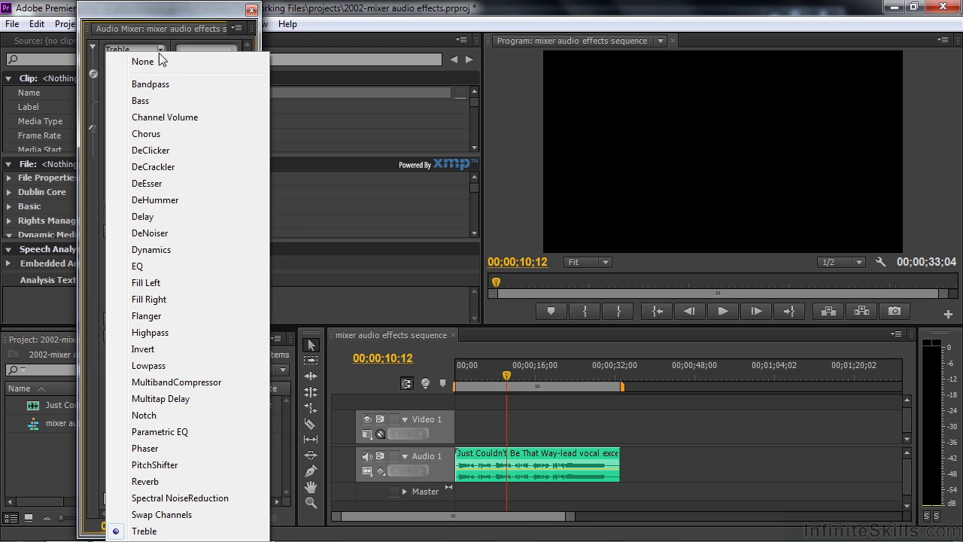
pyautogui.click(159, 61)
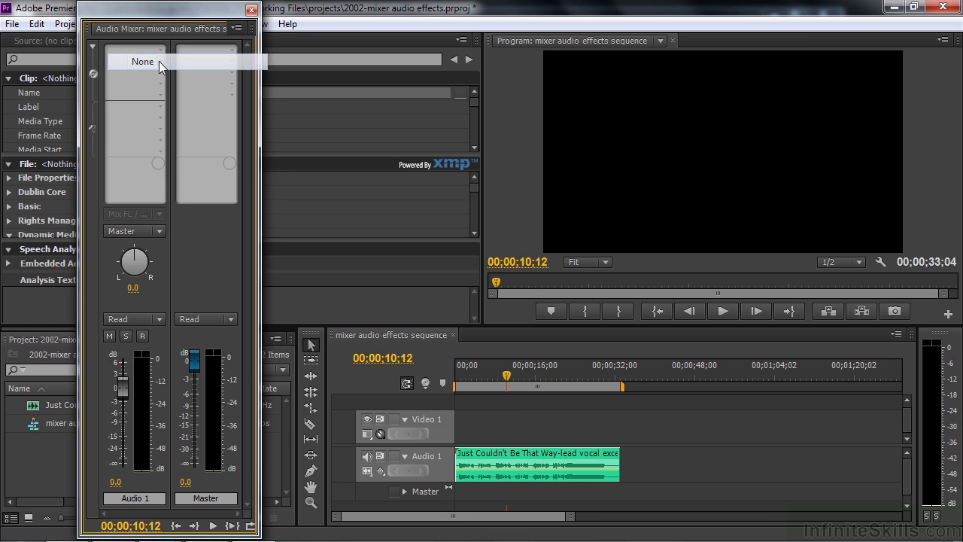
pyautogui.click(158, 52)
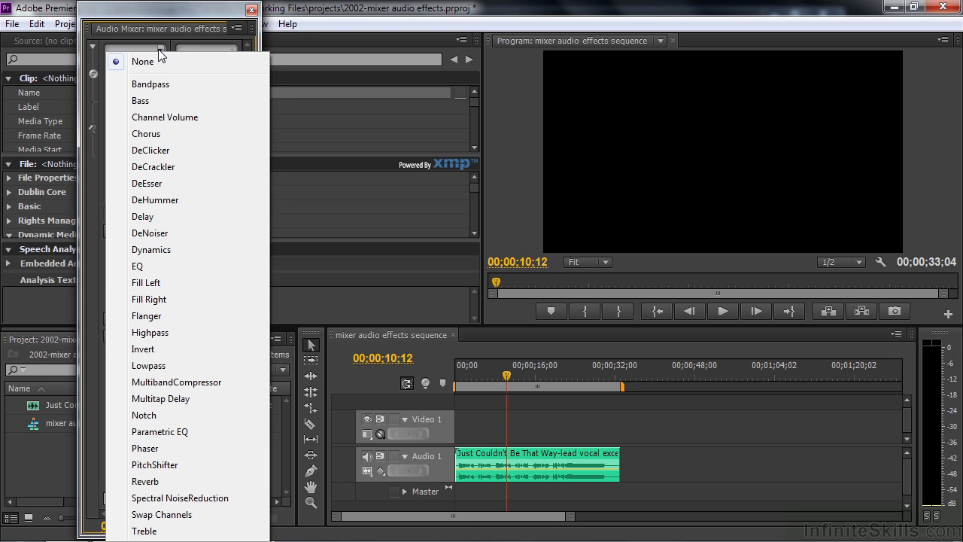
pyautogui.click(161, 483)
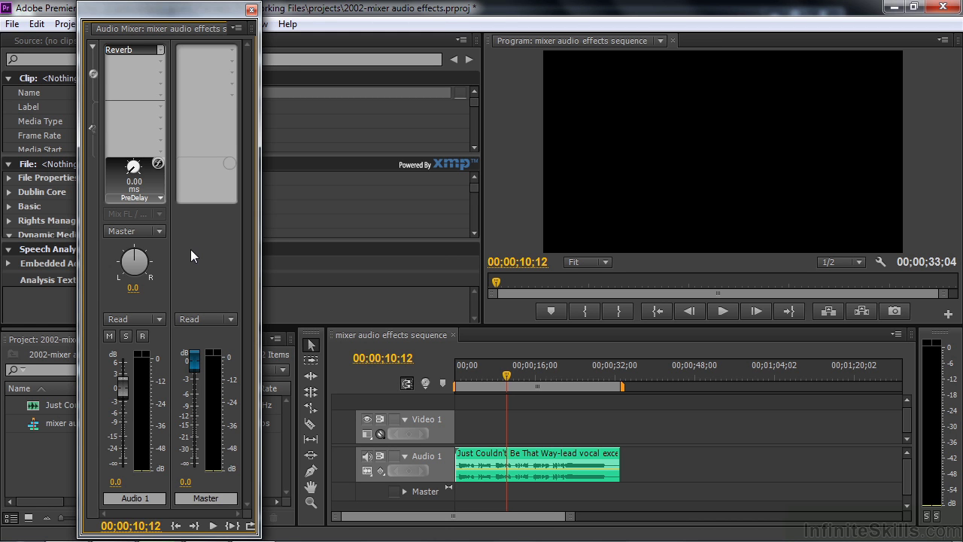
# Switch the Reverb parameter shown in the Audio 1 strip to Absorption and finally to Size.
pyautogui.click(159, 198)
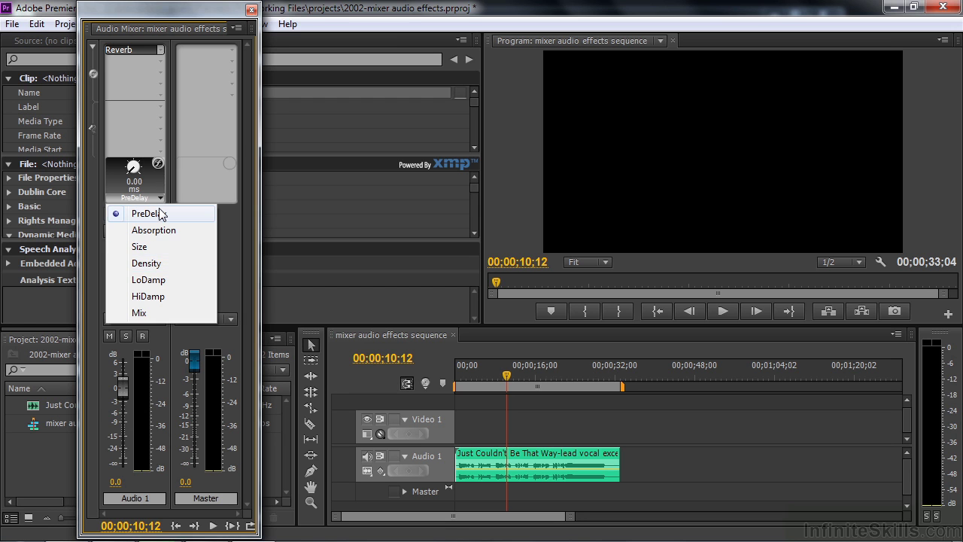
pyautogui.click(156, 231)
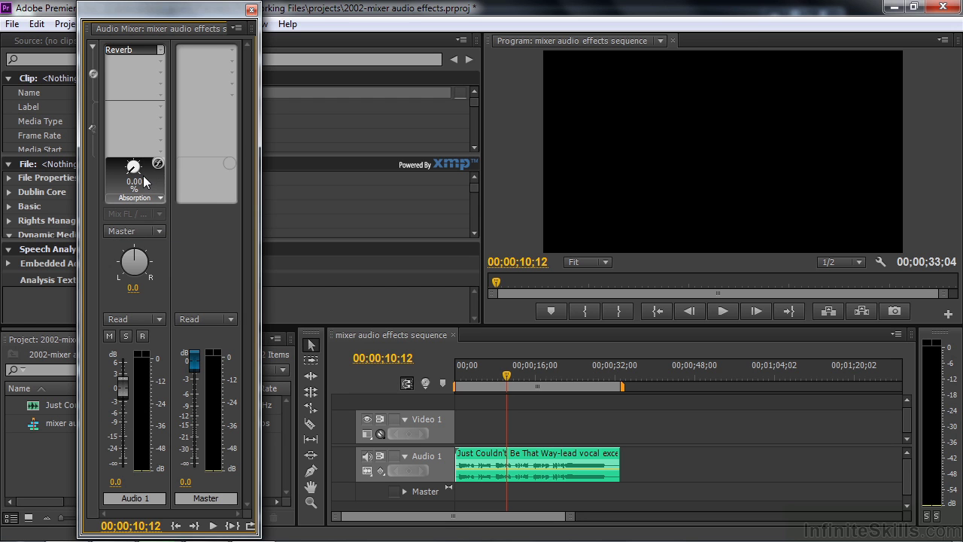
pyautogui.click(159, 200)
pyautogui.click(156, 246)
# Open the Reverb effect's editor for Audio 1 and place its window beside the mixer.
pyautogui.rightClick(133, 50)
pyautogui.click(144, 102)
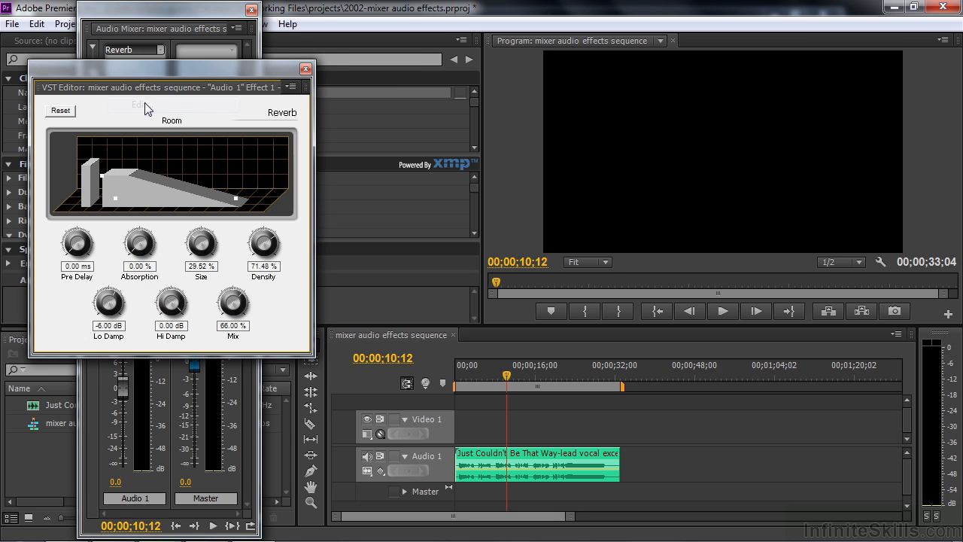
pyautogui.moveTo(172, 71); pyautogui.dragTo(460, 30)
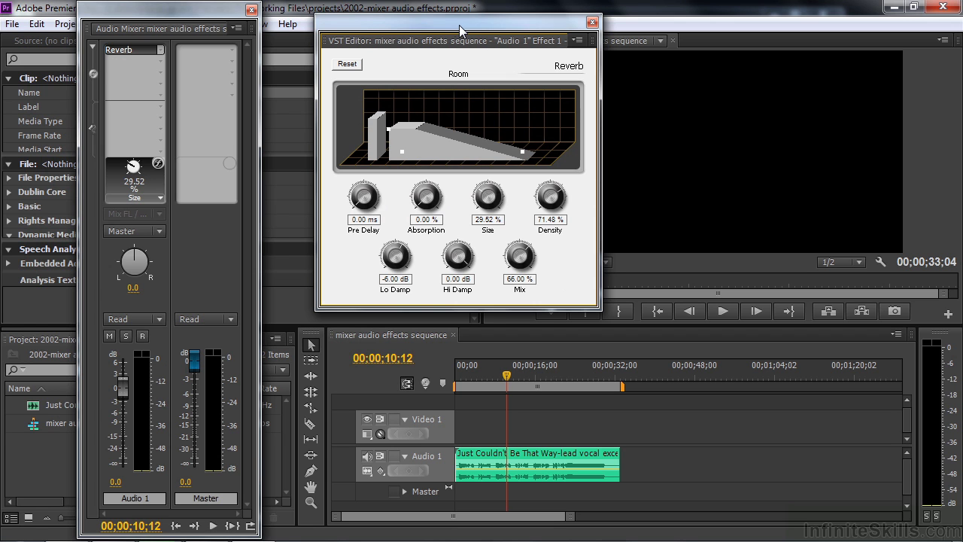
# Apply the large hall preset to the Reverb effect and listen to the vocal from the sequence's start.
pyautogui.rightClick(148, 48)
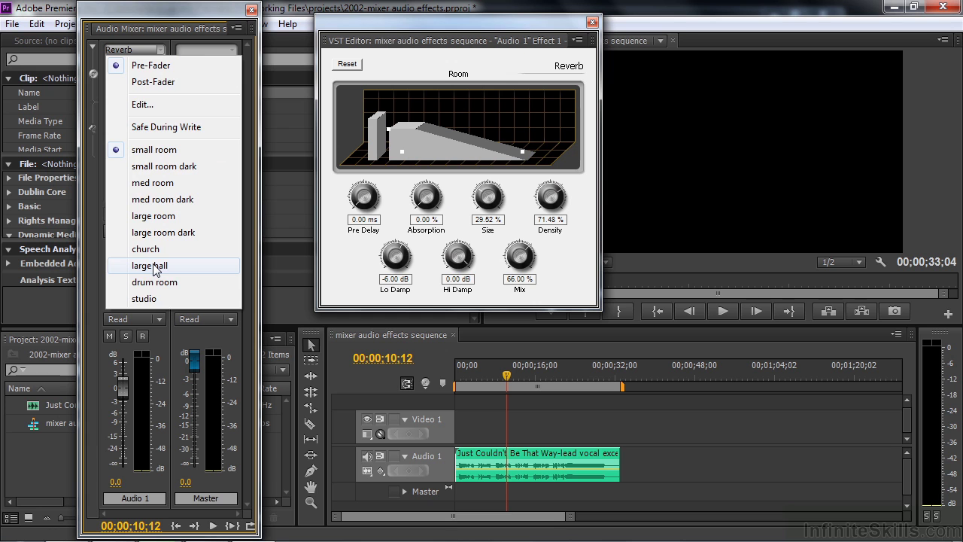
pyautogui.click(154, 265)
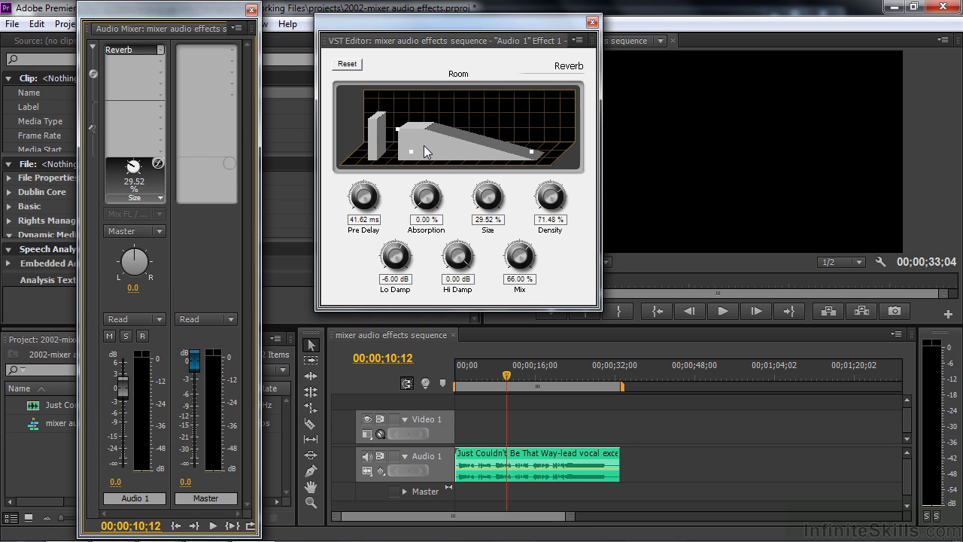
pyautogui.click(499, 355)
pyautogui.press('space')
pyautogui.moveTo(496, 380); pyautogui.dragTo(452, 383)
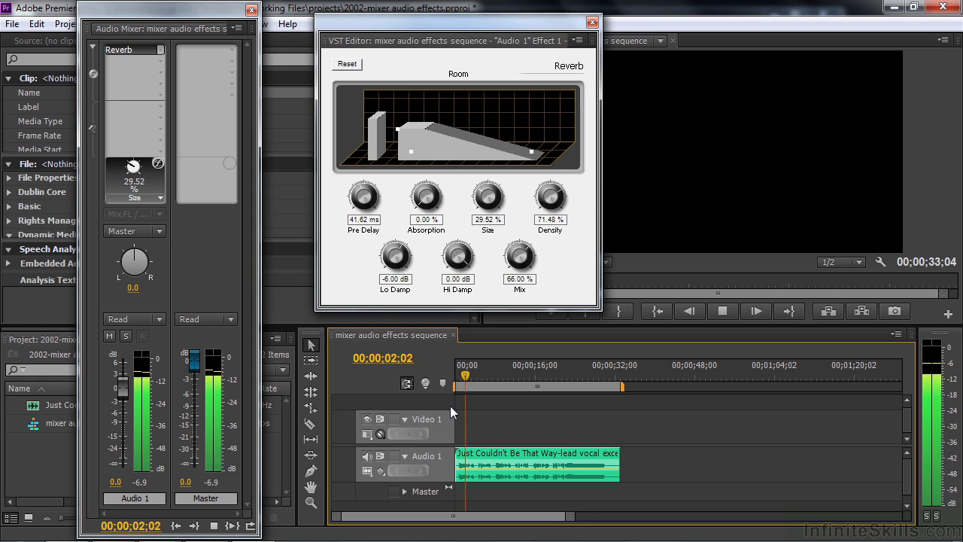
pyautogui.press('space')
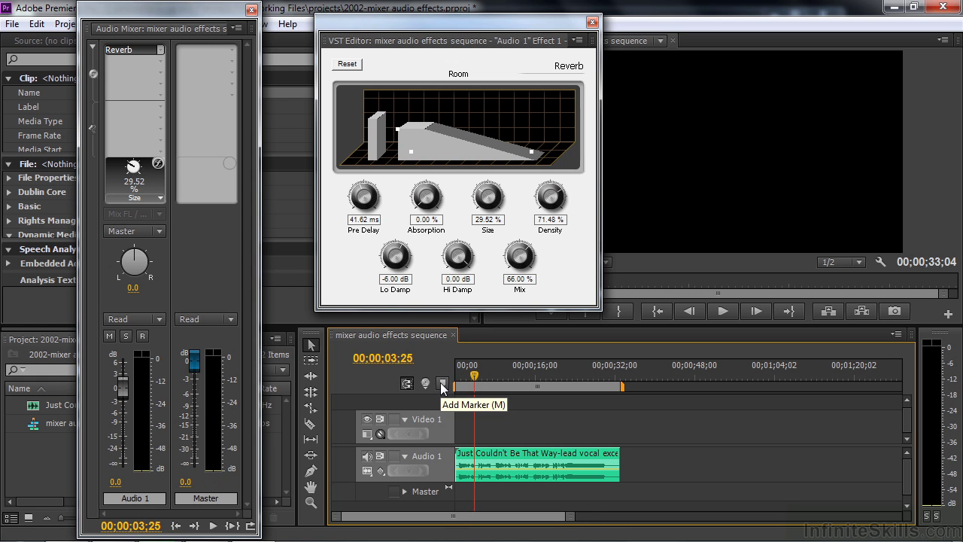
# Apply the small room preset to the Reverb effect and play a short stretch of the vocal.
pyautogui.rightClick(137, 51)
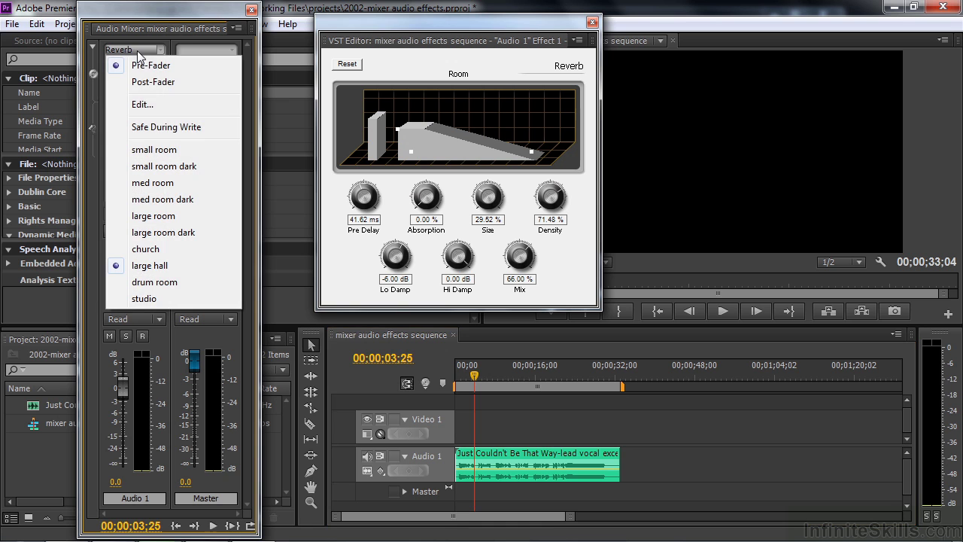
pyautogui.click(153, 151)
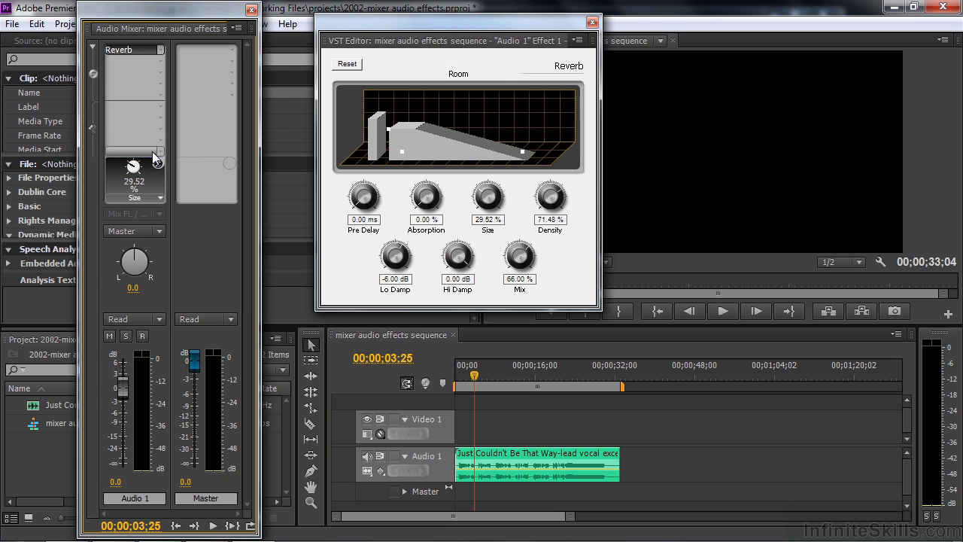
pyautogui.press('space')
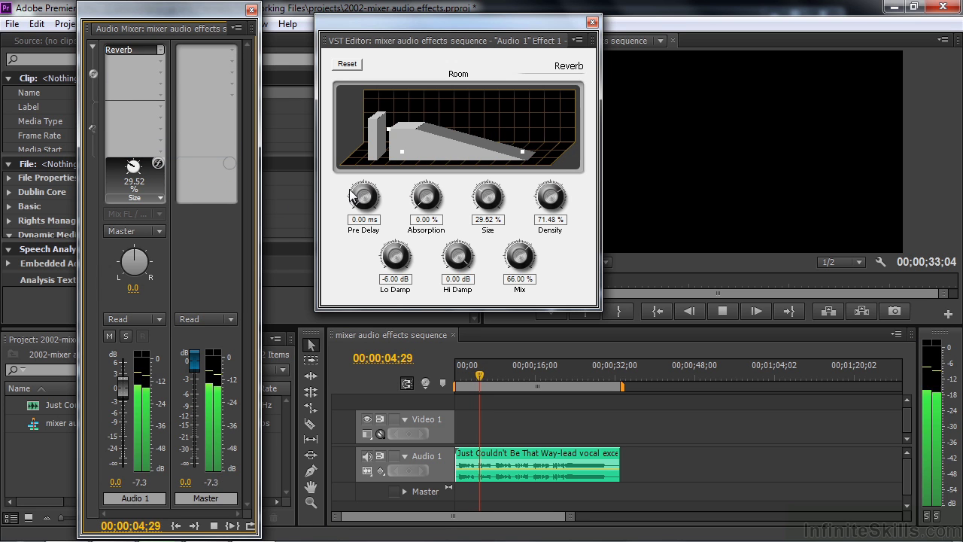
pyautogui.press('space')
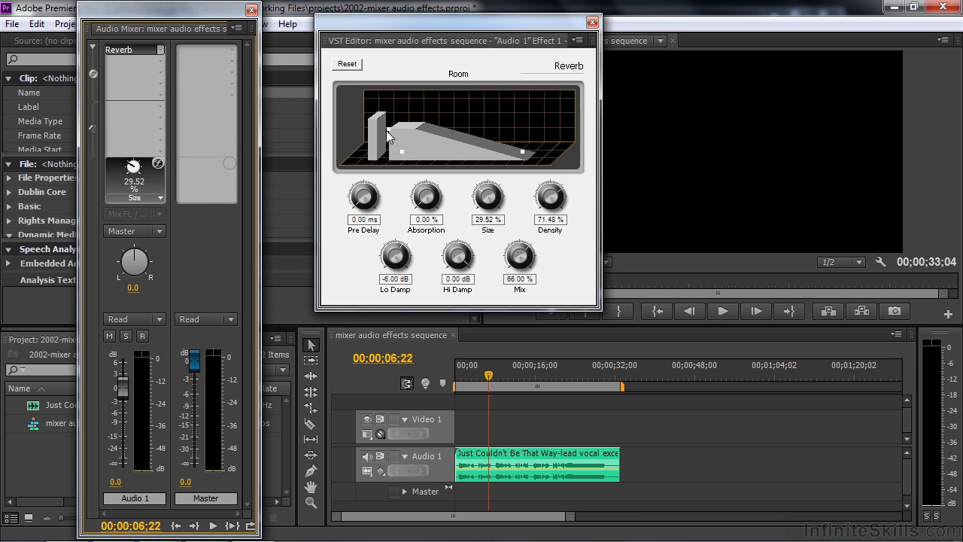
# During playback, set Reverb's Mix to 100%, Pre Delay to 100 ms and Absorption to 28.91%, then close its editor.
pyautogui.press('space')
pyautogui.moveTo(386, 132); pyautogui.dragTo(389, 118)
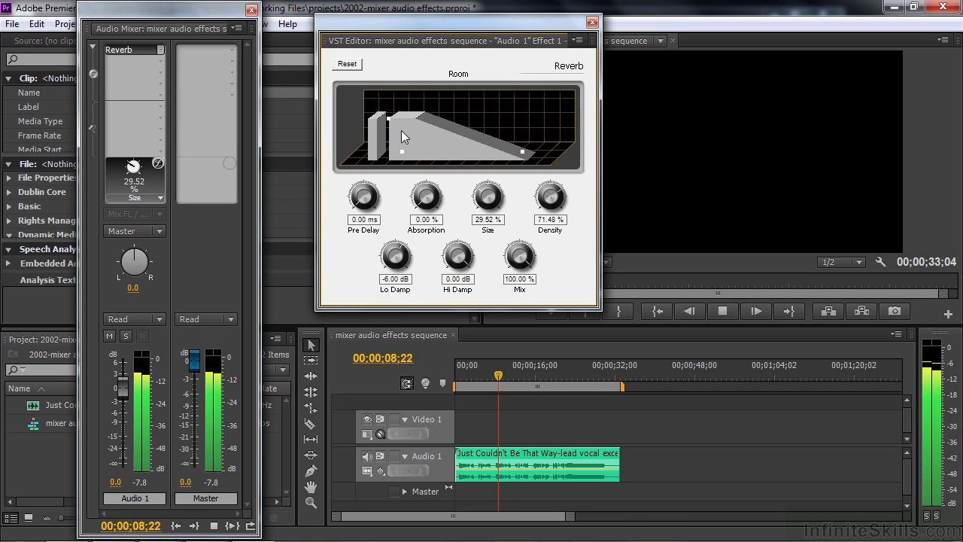
pyautogui.moveTo(402, 150); pyautogui.dragTo(431, 154)
pyautogui.moveTo(523, 153)
pyautogui.mouseDown()
pyautogui.moveTo(470, 155)
pyautogui.moveTo(514, 153)
pyautogui.moveTo(516, 163)
pyautogui.mouseUp()
pyautogui.press('space')
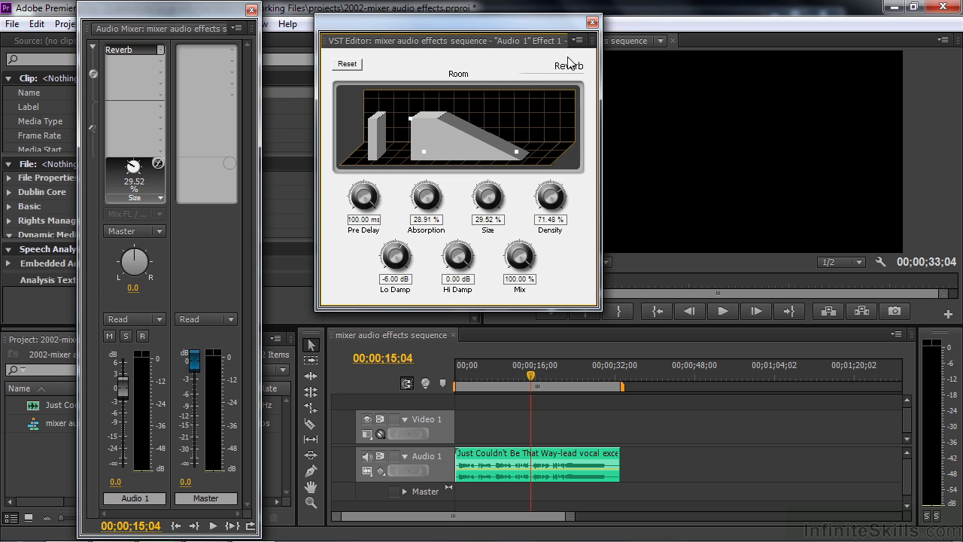
pyautogui.click(593, 23)
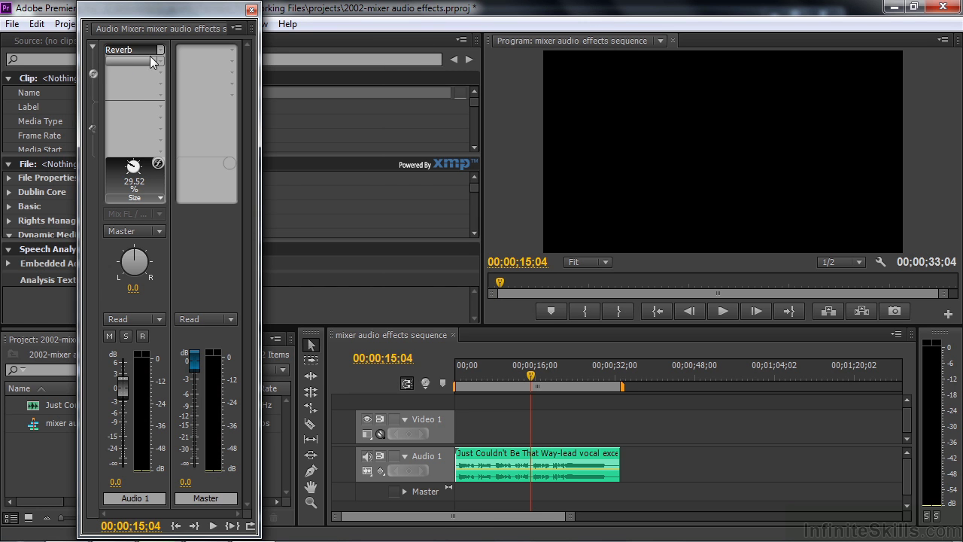
# Remove the Reverb effect from Audio 1 and return the playhead to near the start, at 00;00;01;06.
pyautogui.click(160, 51)
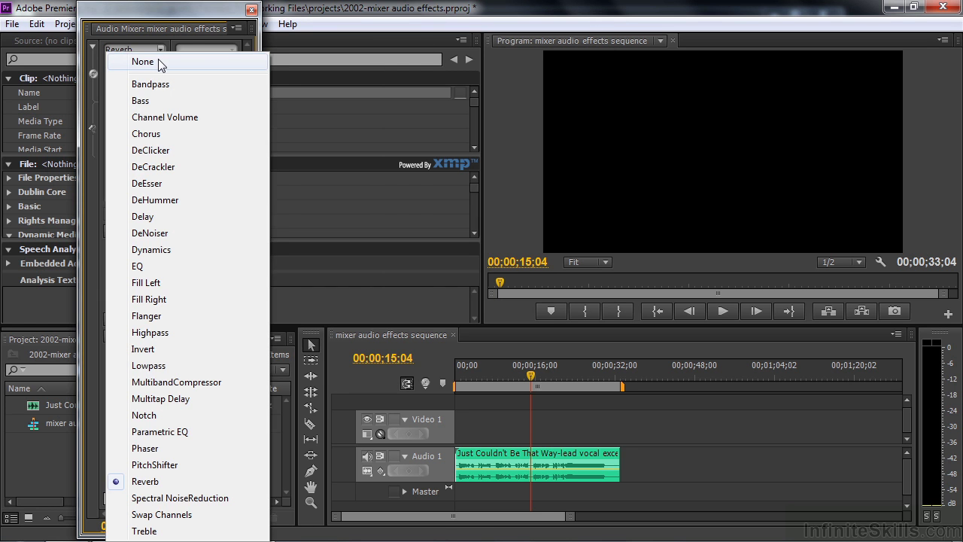
pyautogui.click(158, 60)
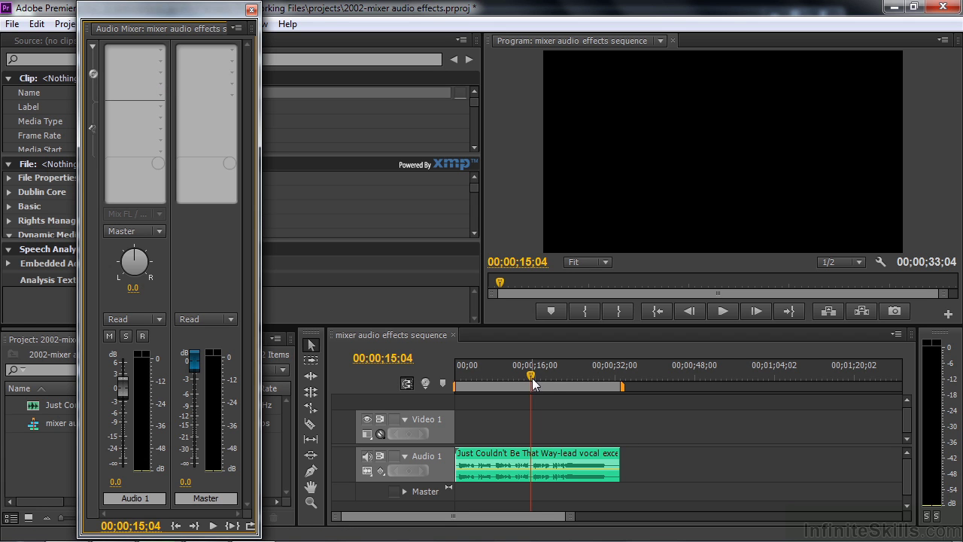
pyautogui.moveTo(533, 376); pyautogui.dragTo(459, 382)
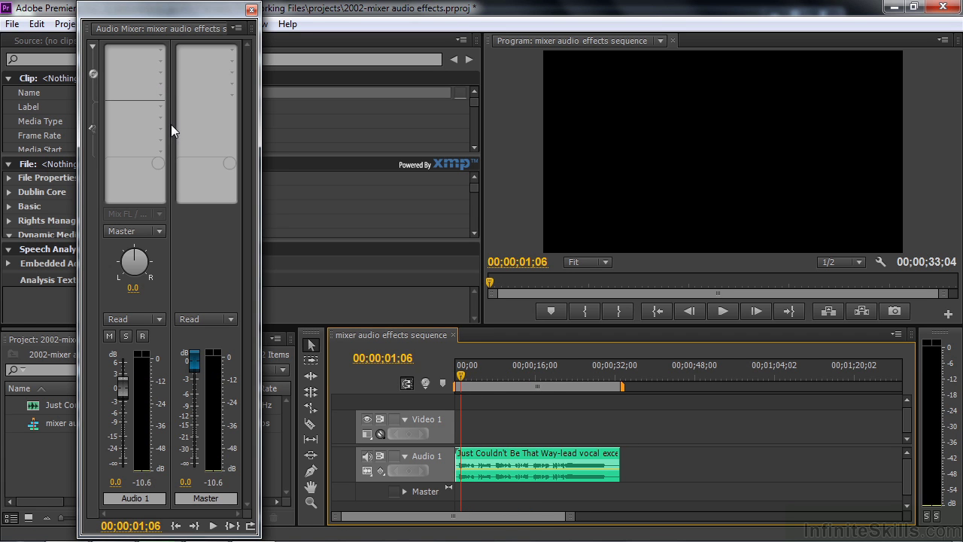
# Add the PitchShifter effect to Audio 1's first effect slot and open its editor.
pyautogui.click(161, 51)
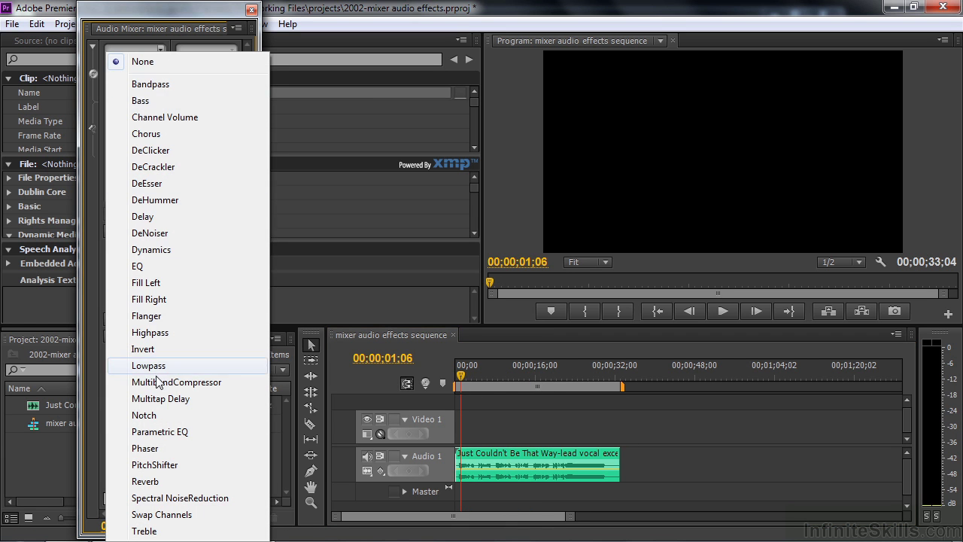
pyautogui.click(162, 465)
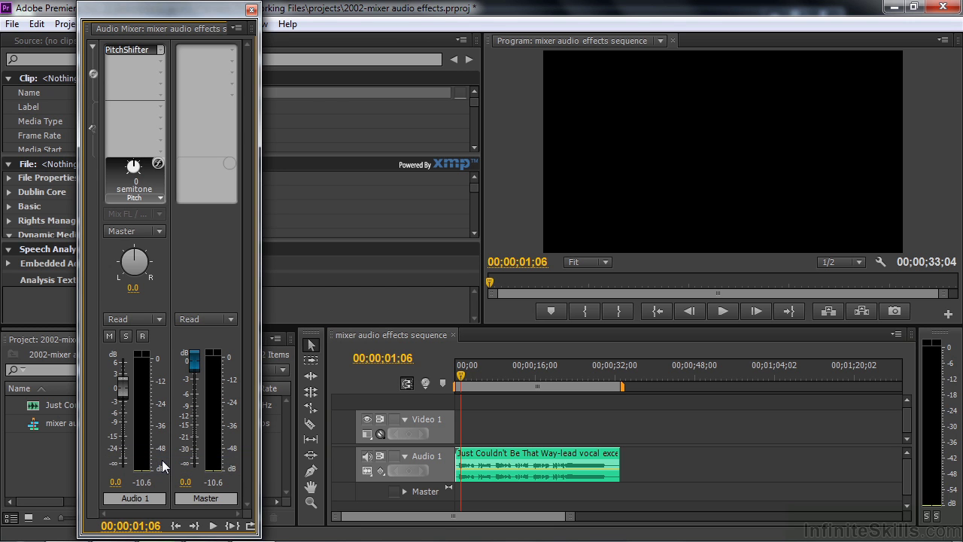
pyautogui.doubleClick(143, 53)
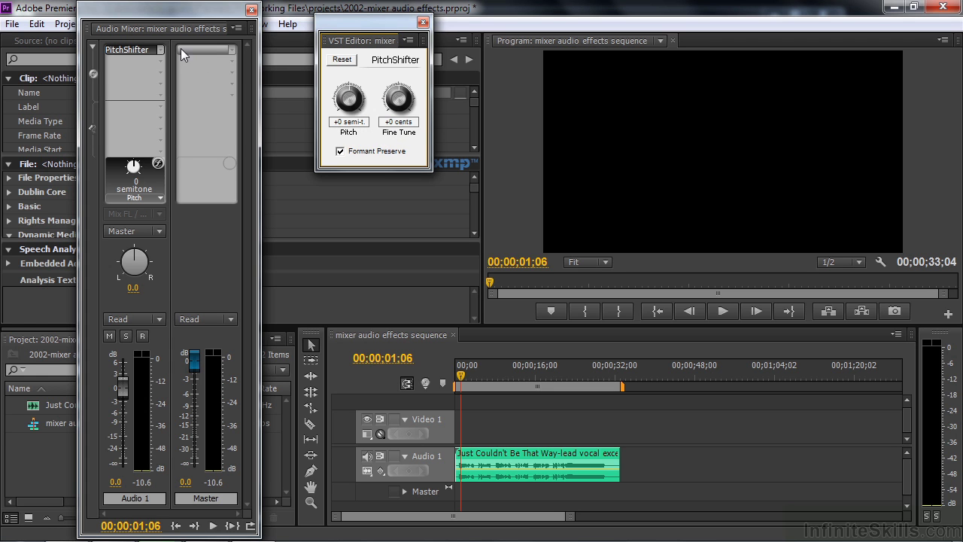
# Apply the "A third higher" preset to PitchShifter and play a short stretch of the vocal.
pyautogui.rightClick(128, 49)
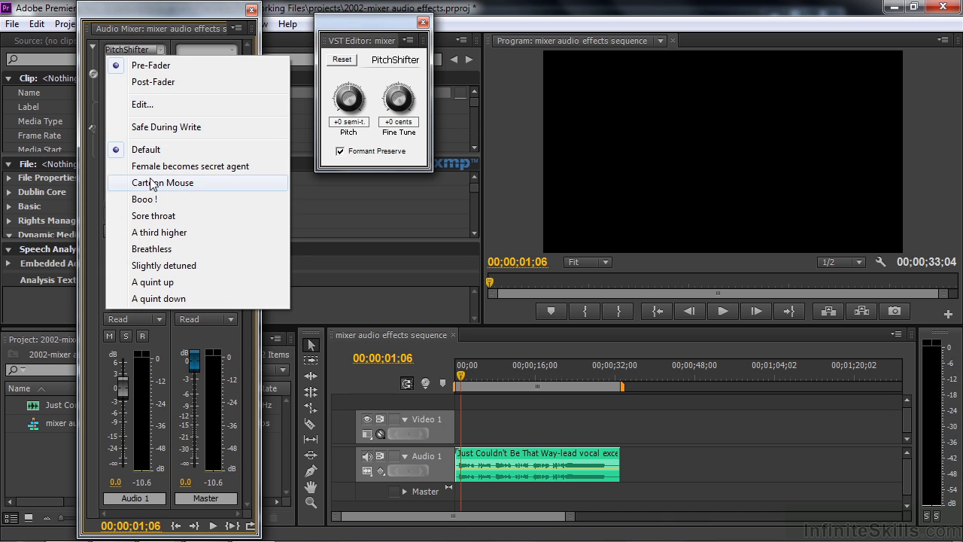
pyautogui.click(157, 233)
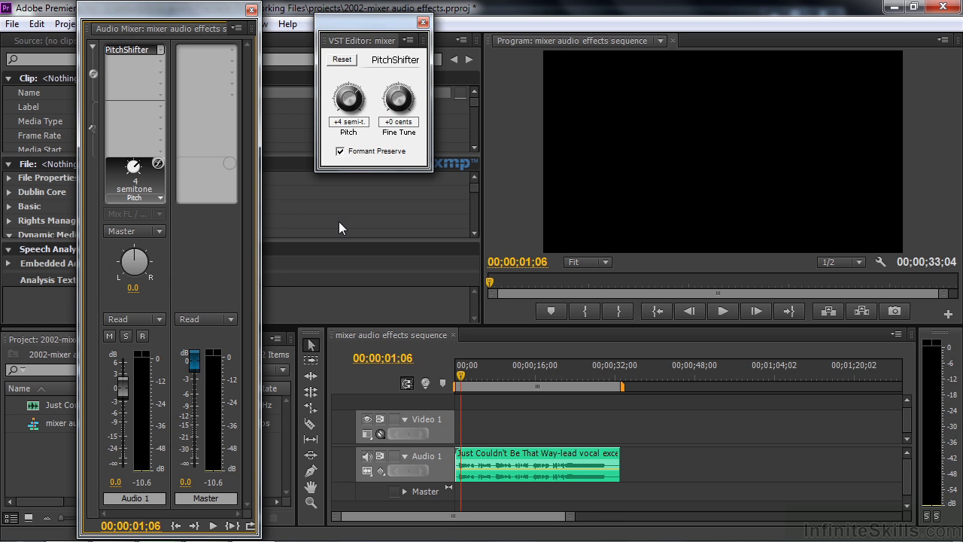
pyautogui.press('space')
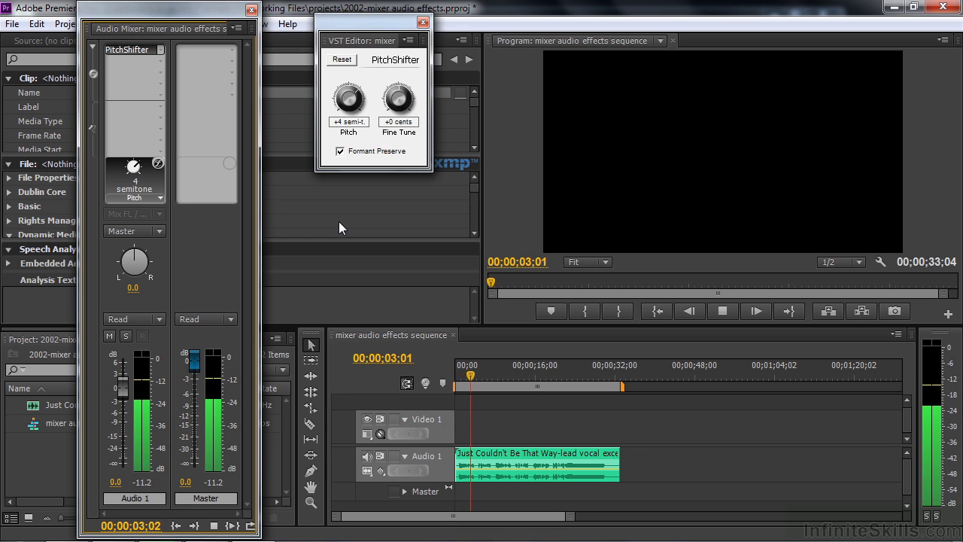
pyautogui.press('space')
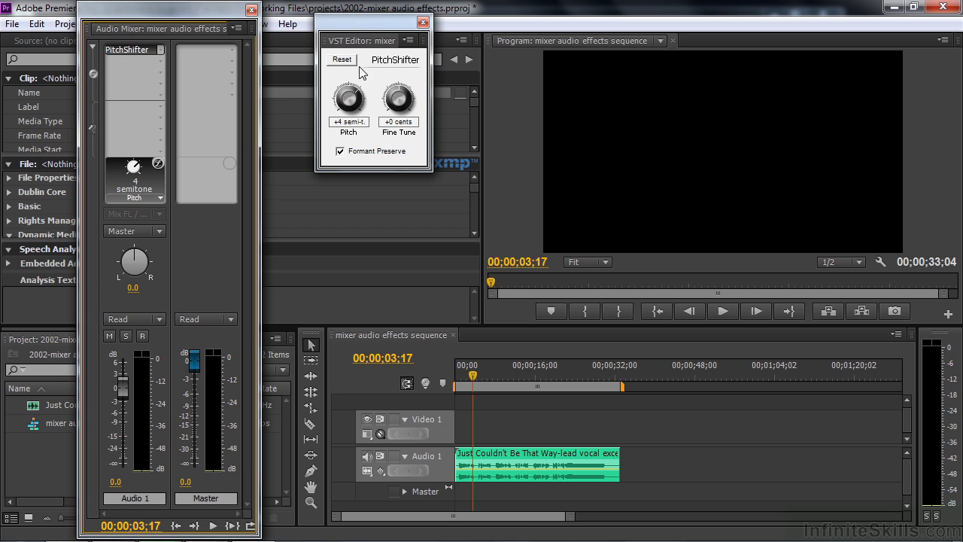
# Switch PitchShifter to the Cartoon Mouse preset and listen briefly to the vocal.
pyautogui.rightClick(122, 50)
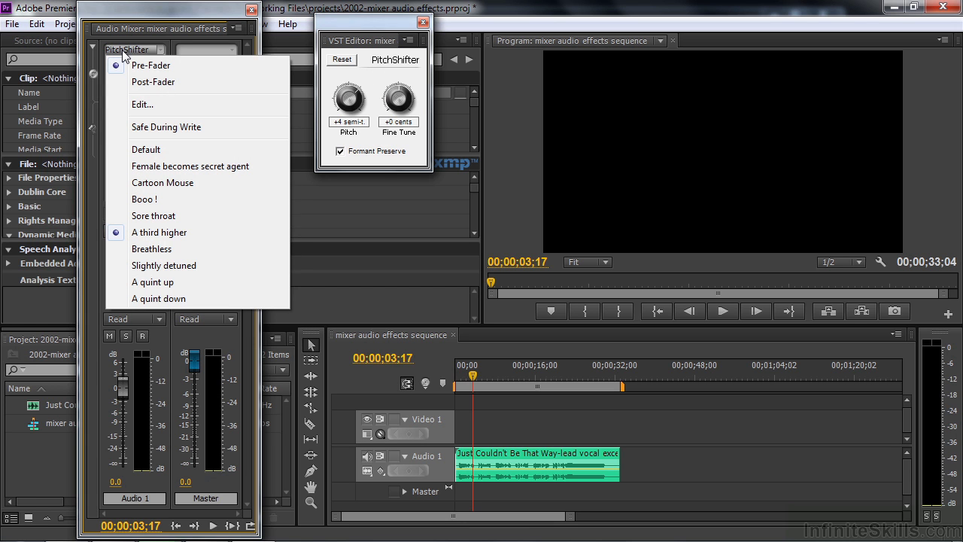
pyautogui.click(158, 183)
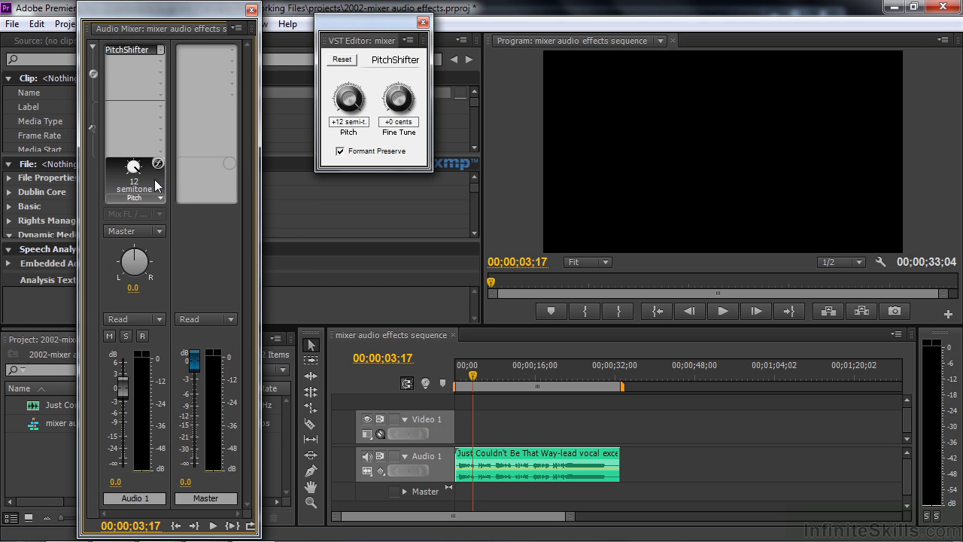
pyautogui.press('space')
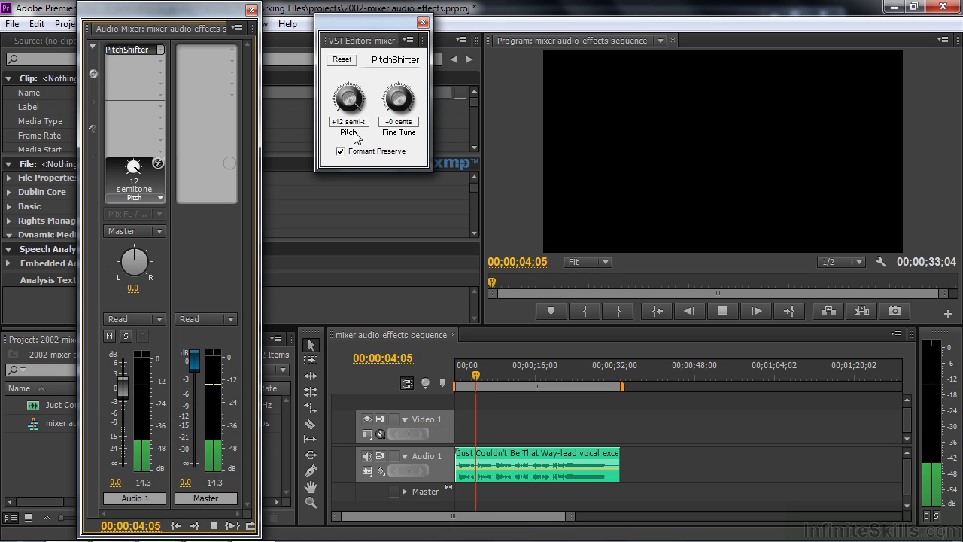
pyautogui.press('space')
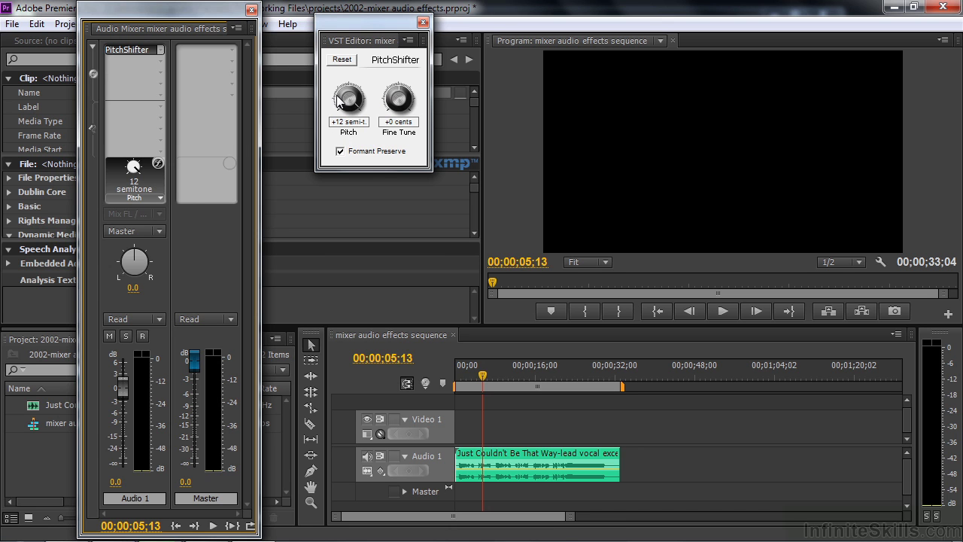
# Close the PitchShifter editor and remove the effect from Audio 1.
pyautogui.click(157, 199)
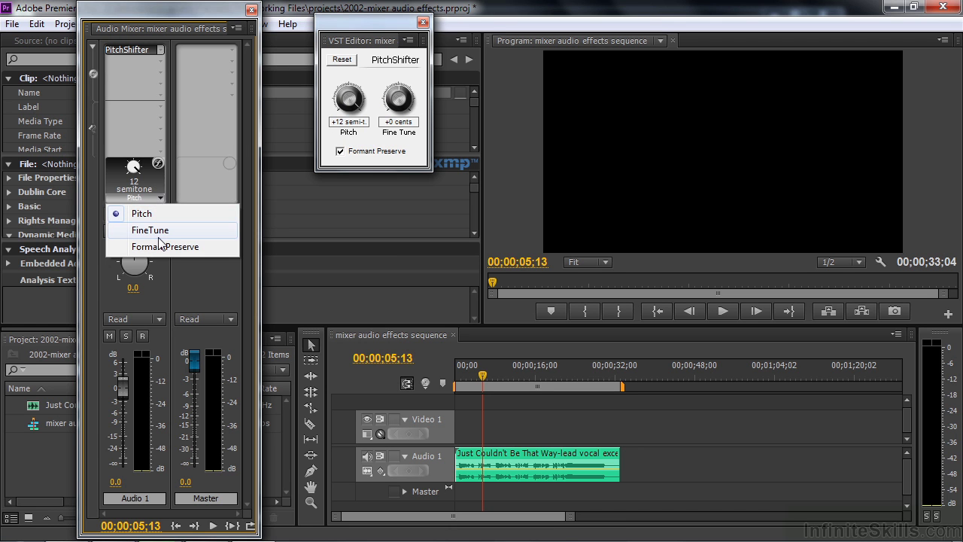
pyautogui.click(149, 185)
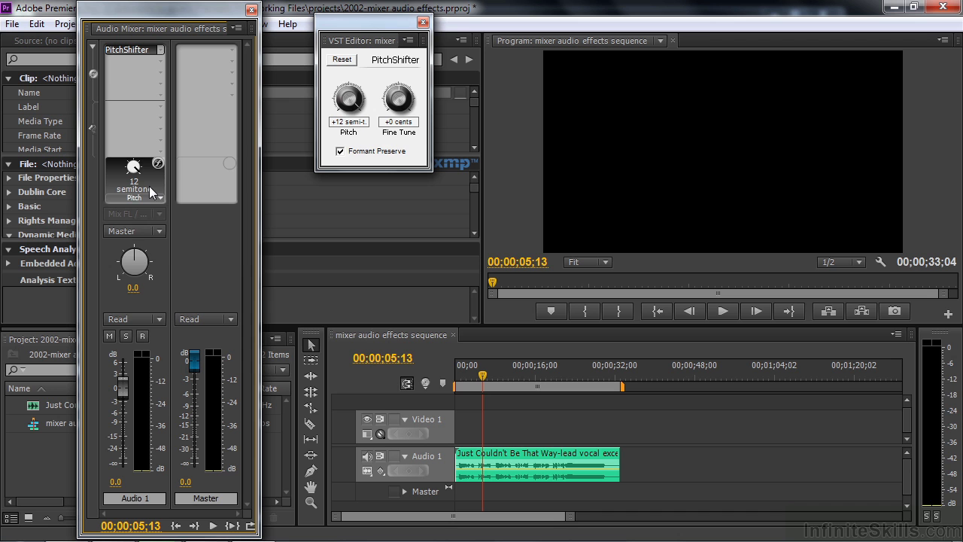
pyautogui.click(423, 21)
pyautogui.click(160, 50)
pyautogui.click(160, 60)
# Add the Multitap Delay effect to Audio 1 and look through its presets and adjustable parameters.
pyautogui.click(159, 50)
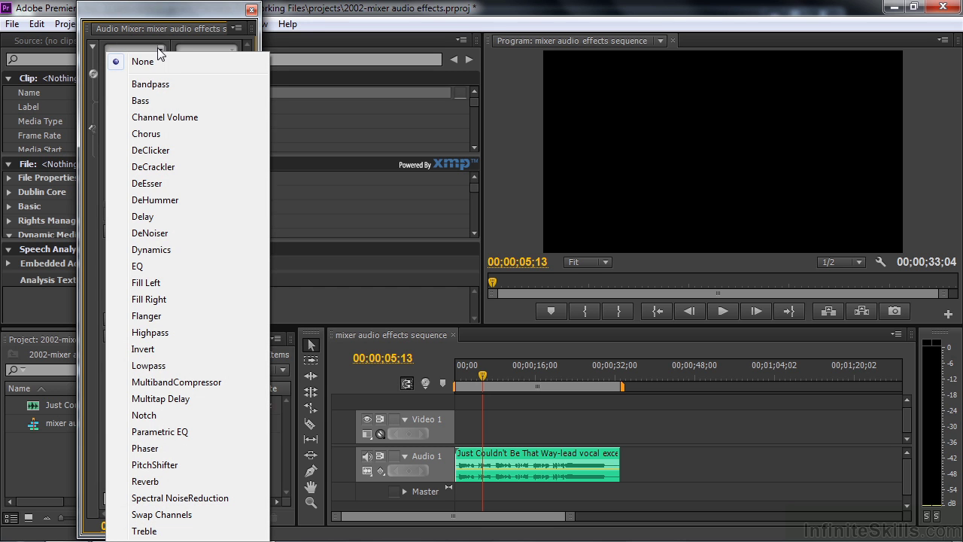
pyautogui.click(169, 398)
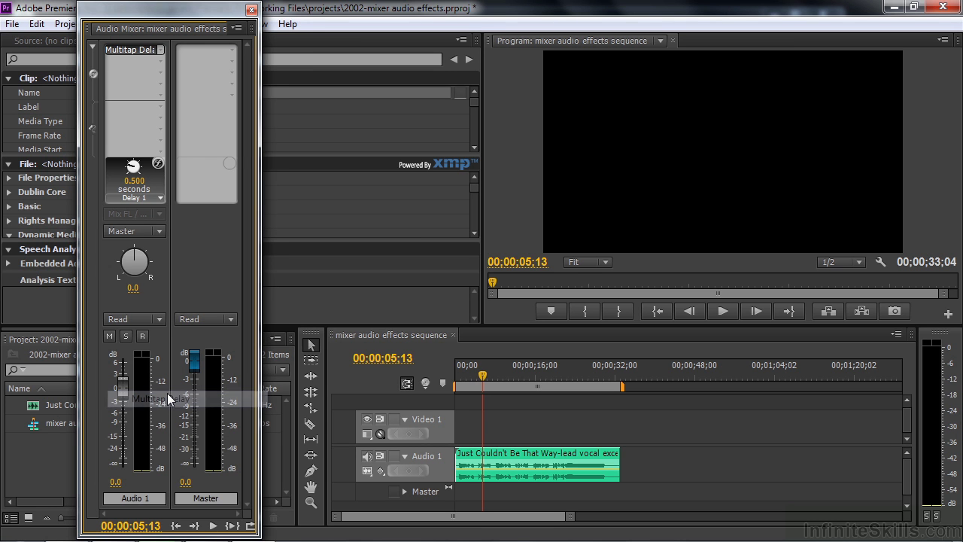
pyautogui.rightClick(134, 48)
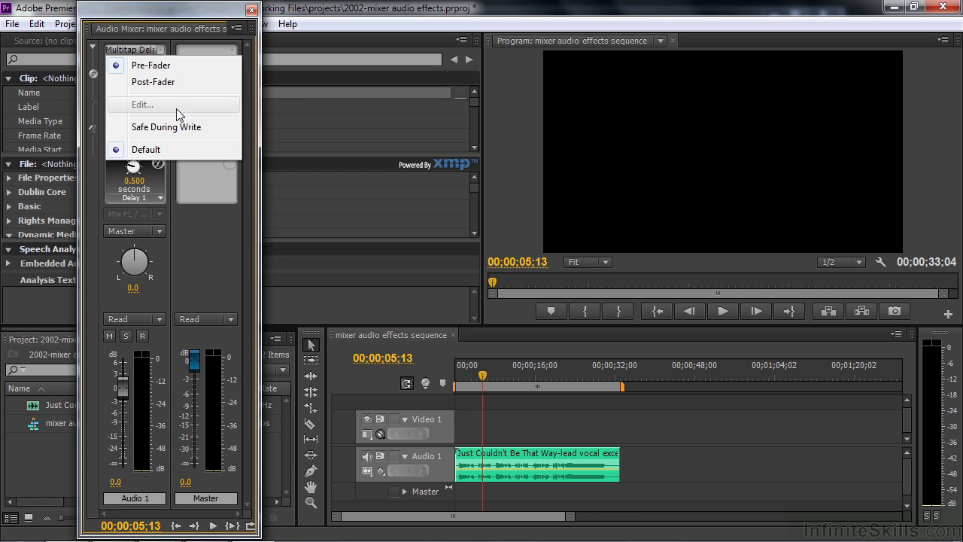
pyautogui.click(174, 33)
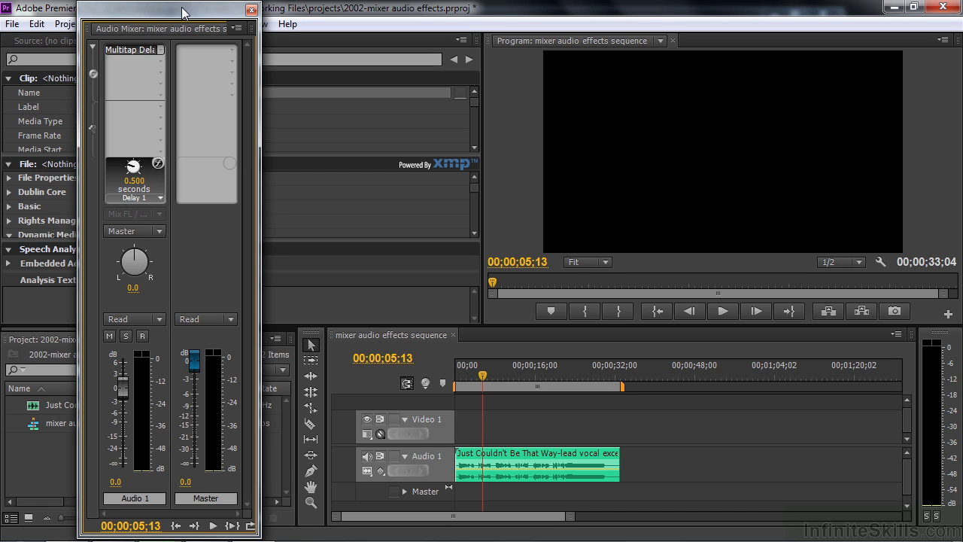
pyautogui.click(159, 198)
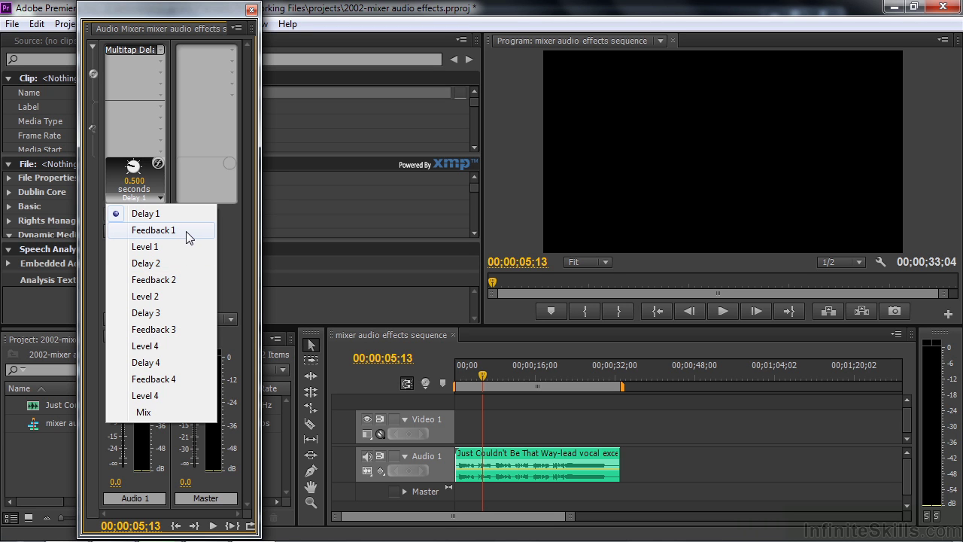
# Replace the Multitap Delay on Audio 1 with the EQ effect and open the EQ's editor.
pyautogui.click(160, 51)
pyautogui.click(157, 58)
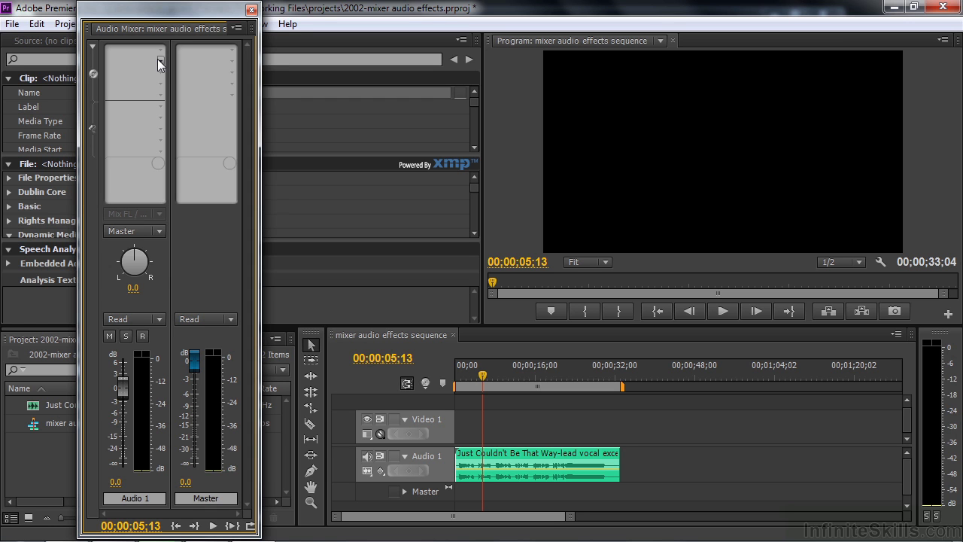
pyautogui.click(161, 50)
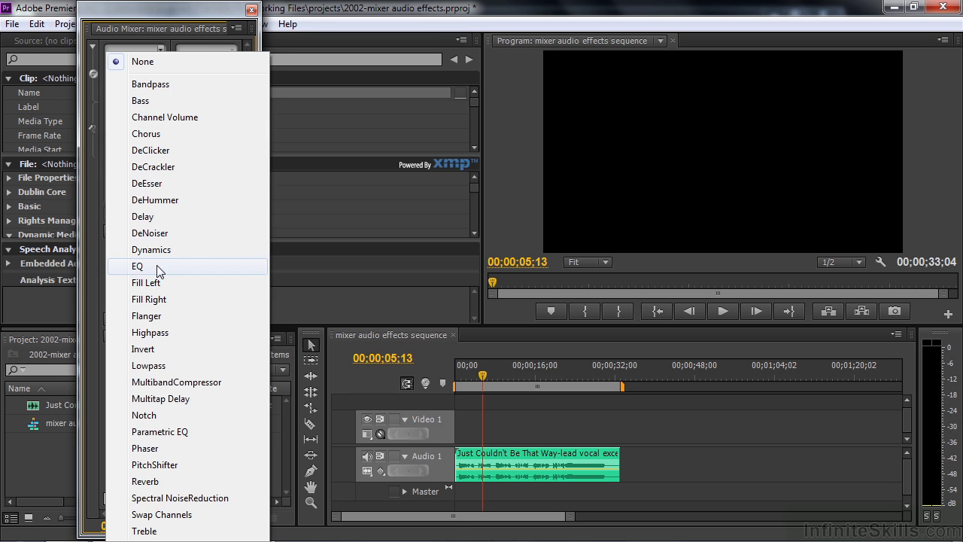
pyautogui.click(134, 266)
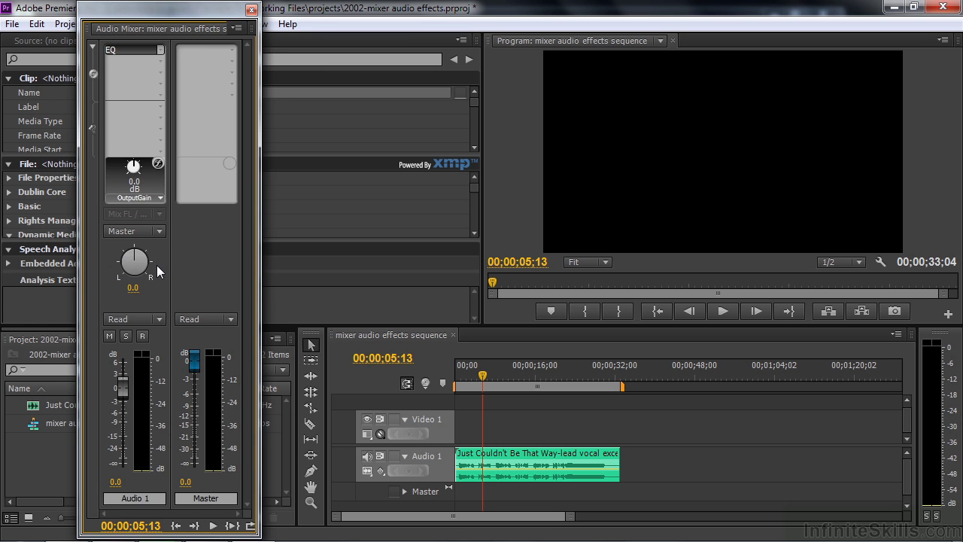
pyautogui.rightClick(139, 48)
pyautogui.click(151, 105)
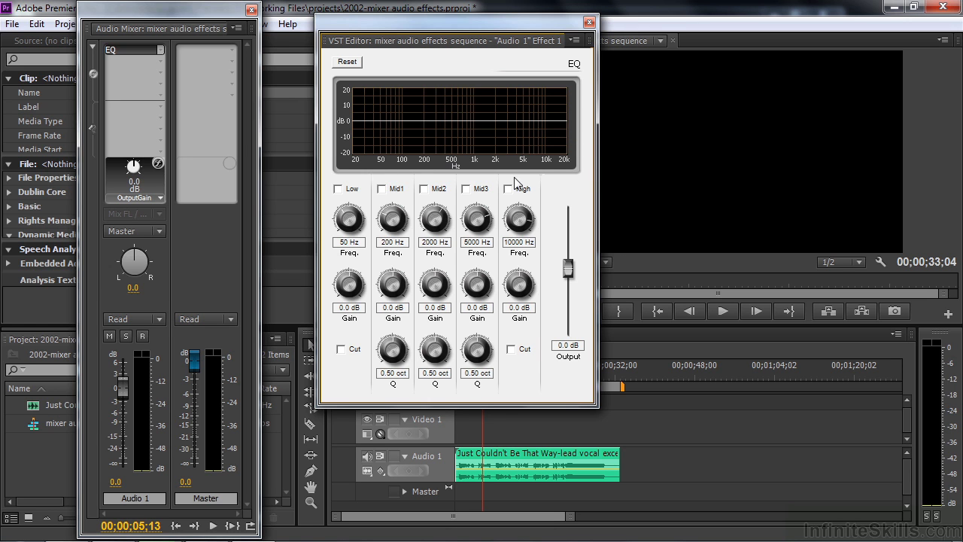
# Try the Loudness preset and the 1940 preset on the EQ, playing a short stretch of the vocal with 1940.
pyautogui.rightClick(129, 50)
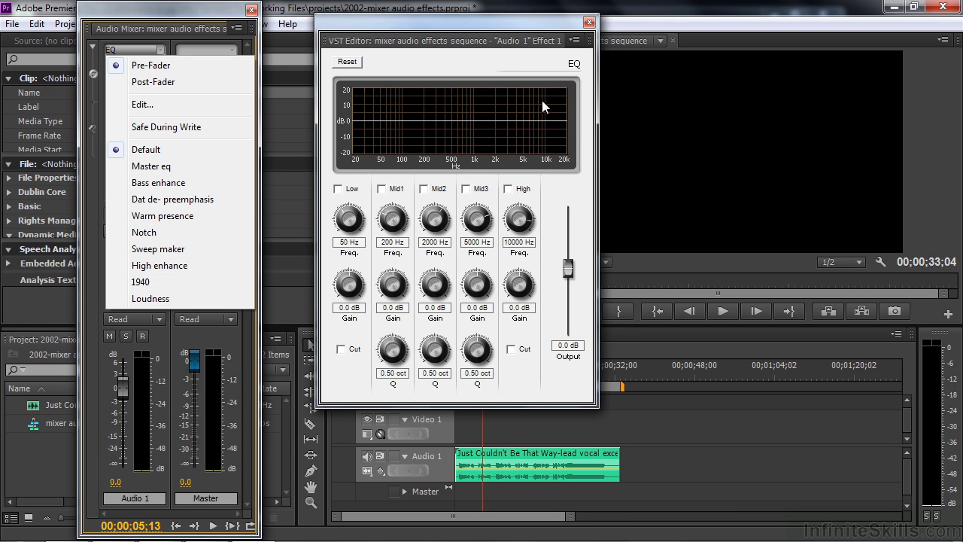
pyautogui.click(150, 298)
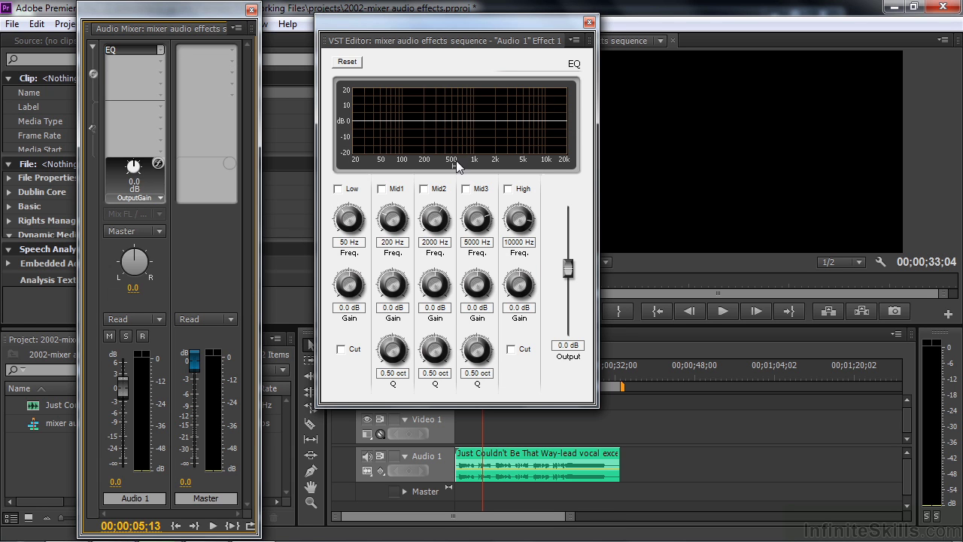
pyautogui.rightClick(140, 49)
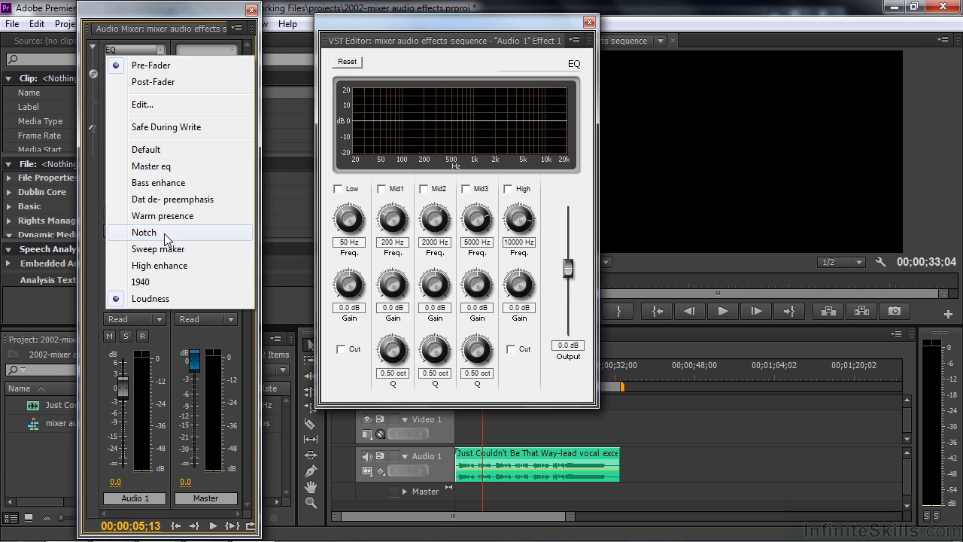
pyautogui.click(173, 280)
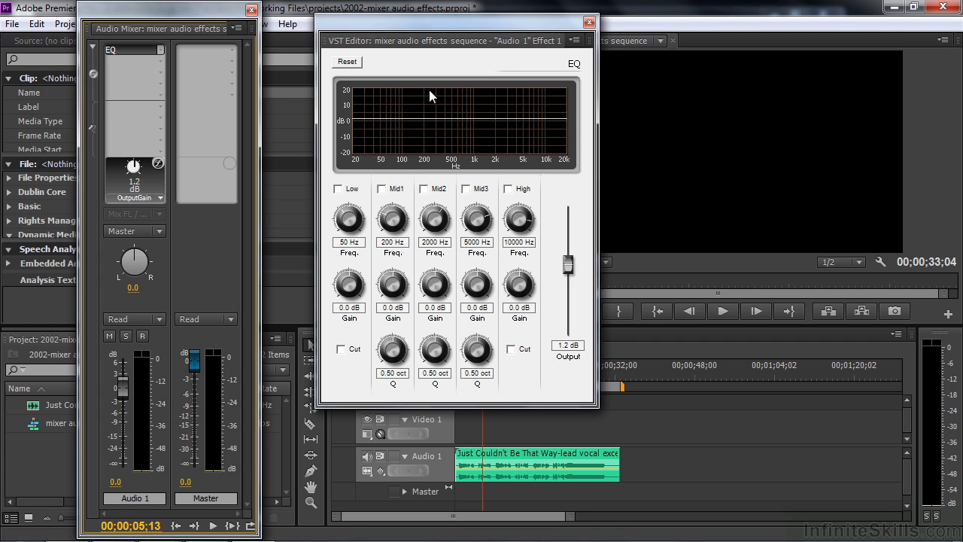
pyautogui.press('space')
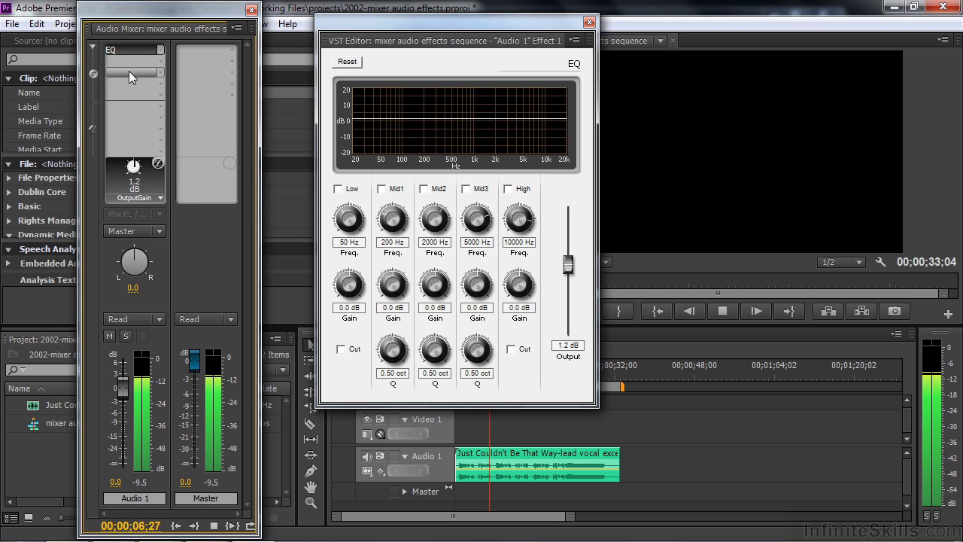
pyautogui.press('space')
# Apply the Master eq preset to the EQ and play a short stretch of the vocal.
pyautogui.rightClick(132, 51)
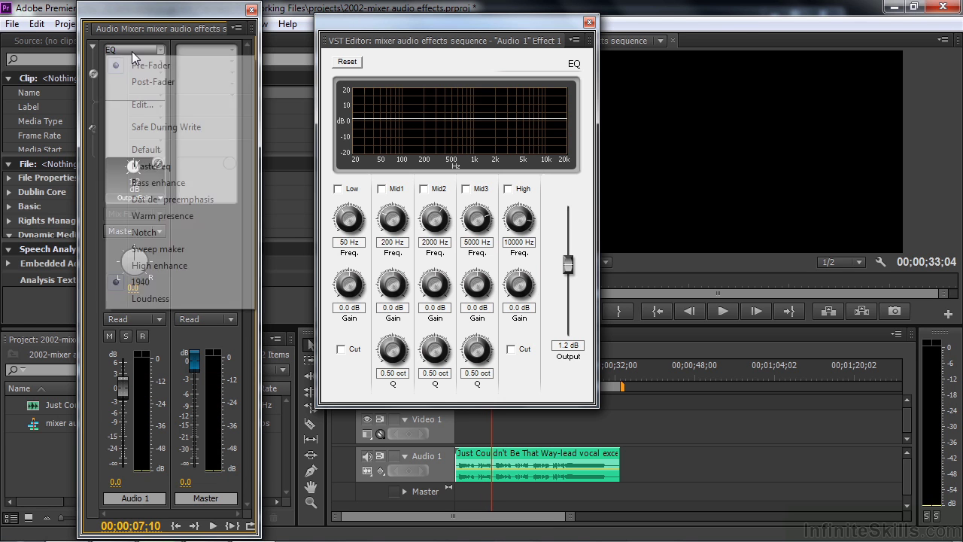
pyautogui.click(161, 166)
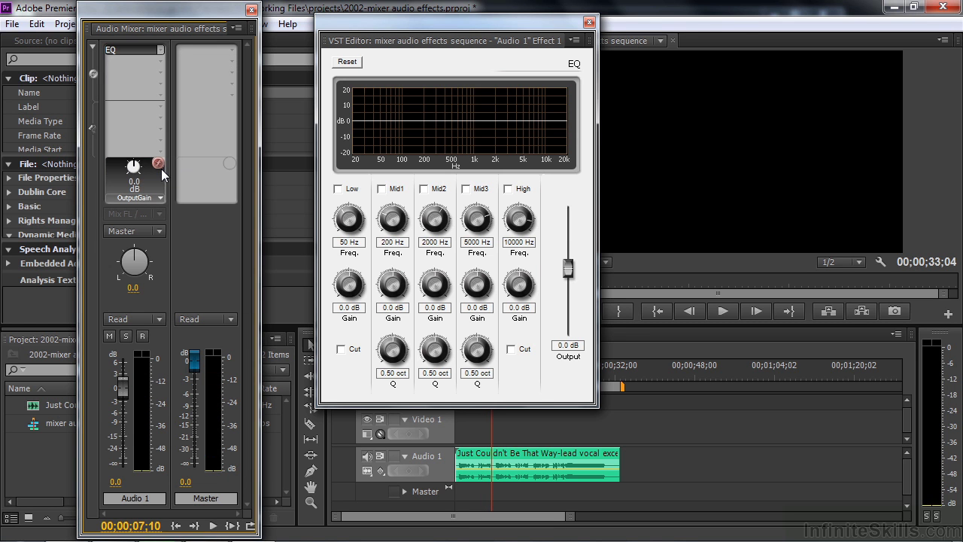
pyautogui.press('space')
pyautogui.press('space')
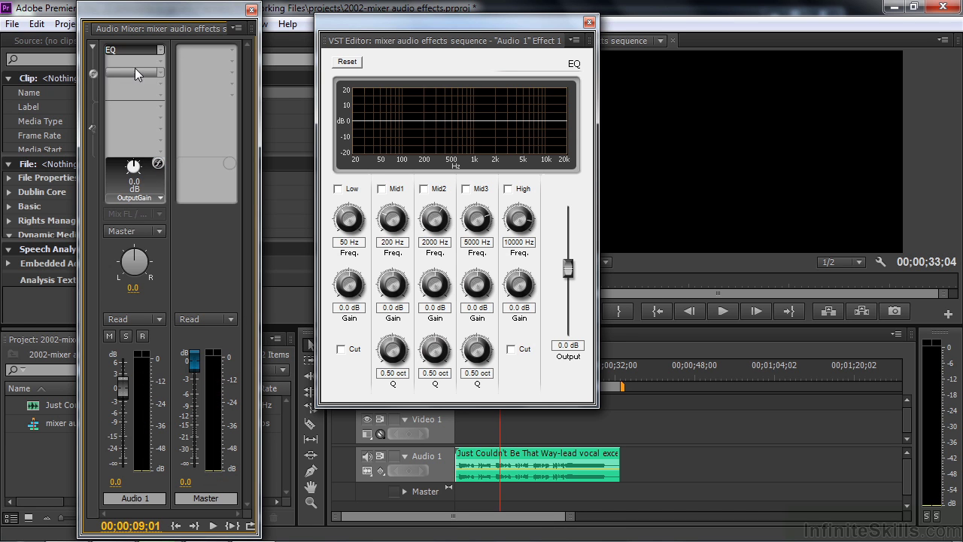
# Apply the Warm presence preset to the EQ and listen briefly to the vocal.
pyautogui.rightClick(132, 48)
pyautogui.click(159, 215)
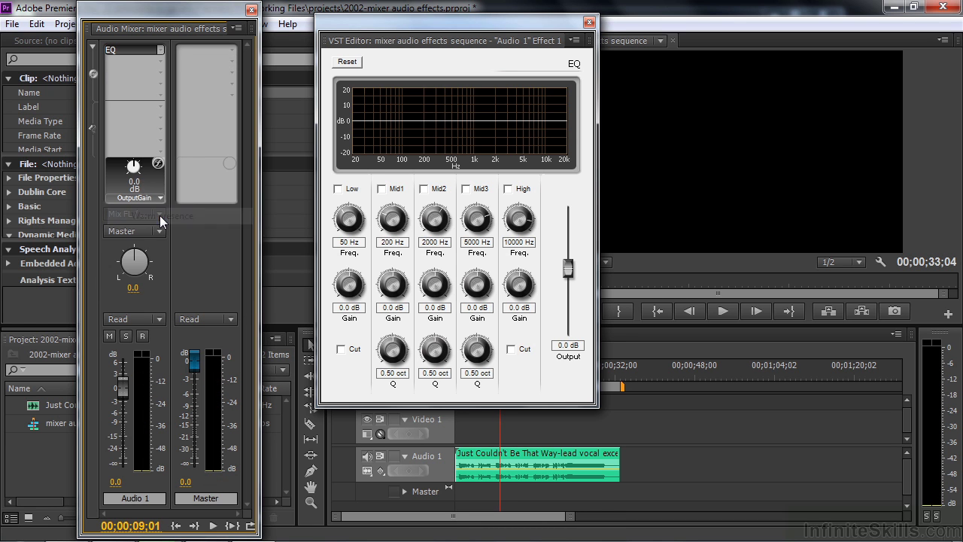
pyautogui.press('space')
pyautogui.press('space')
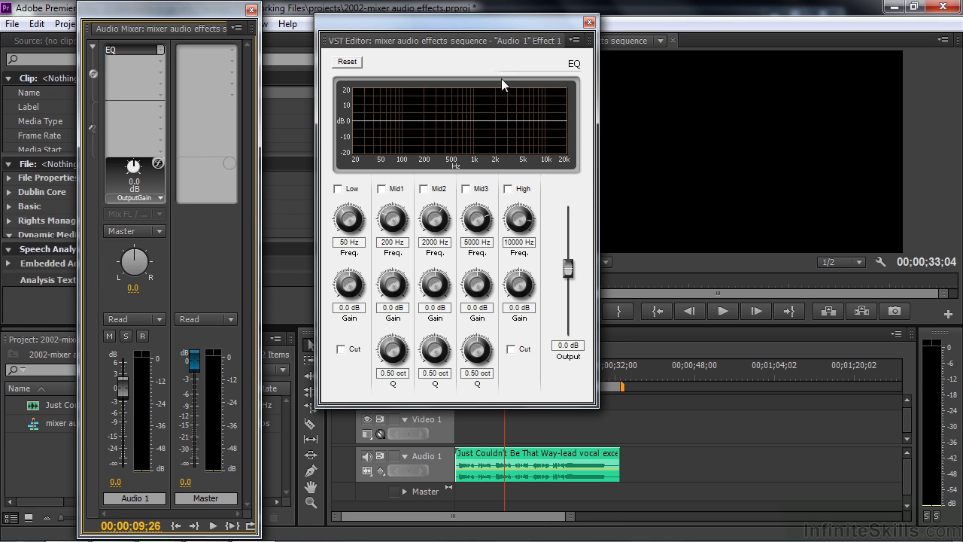
# Enable the EQ's Low and High bands, boosting Low by about 5.5 dB near 47 Hz and High by about 6.8 dB near 10911 Hz.
pyautogui.moveTo(499, 26); pyautogui.dragTo(491, 25)
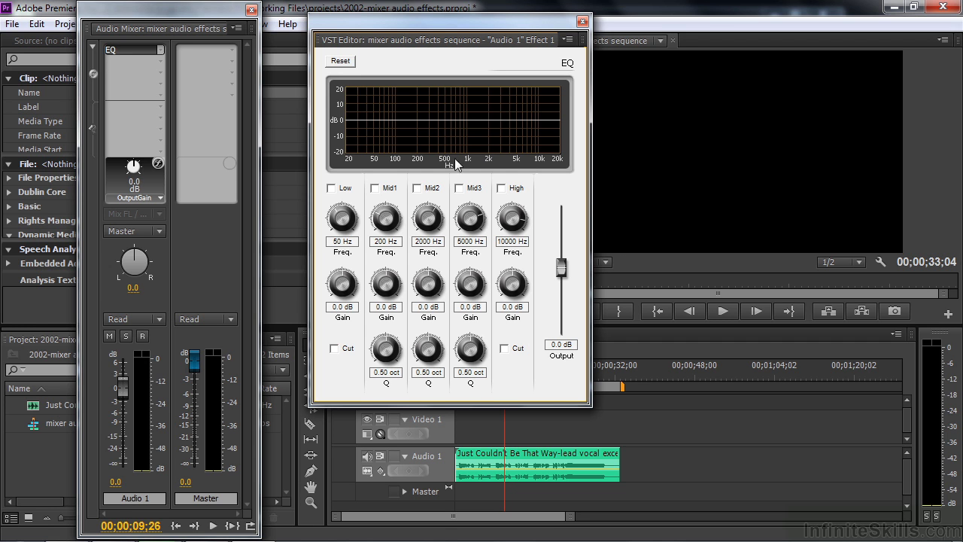
pyautogui.click(331, 189)
pyautogui.moveTo(374, 120); pyautogui.dragTo(372, 111)
pyautogui.click(511, 189)
pyautogui.moveTo(537, 120); pyautogui.dragTo(542, 109)
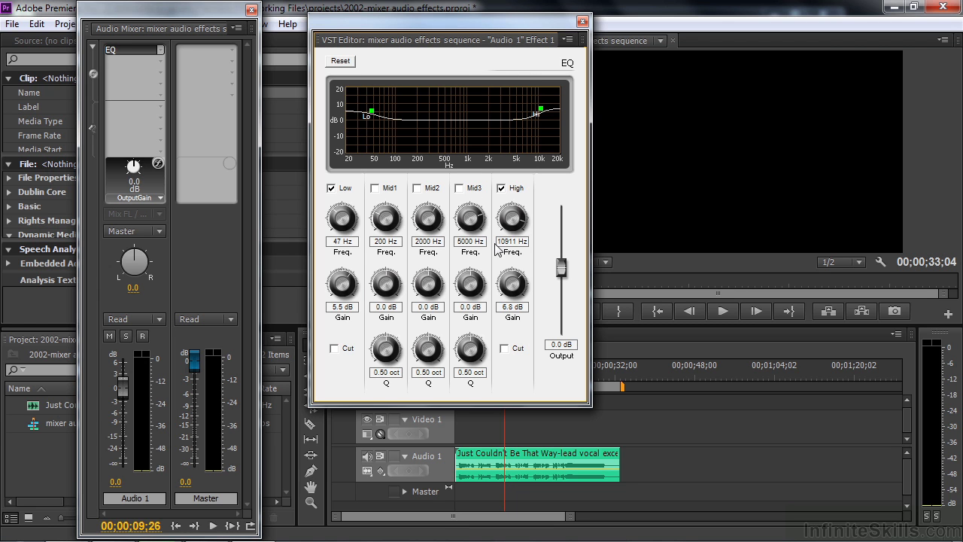
# Play the vocal while enabling the EQ's Mid2 band and boosting it by about 5.9 dB near 1459 Hz.
pyautogui.press('space')
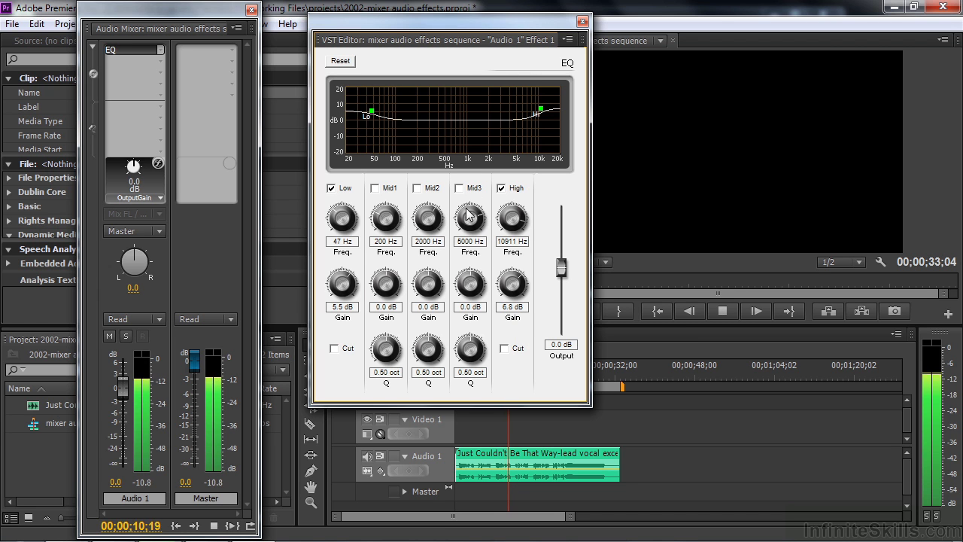
pyautogui.click(418, 188)
pyautogui.moveTo(493, 121)
pyautogui.mouseDown()
pyautogui.moveTo(512, 122)
pyautogui.moveTo(485, 102)
pyautogui.moveTo(482, 136)
pyautogui.moveTo(479, 113)
pyautogui.mouseUp()
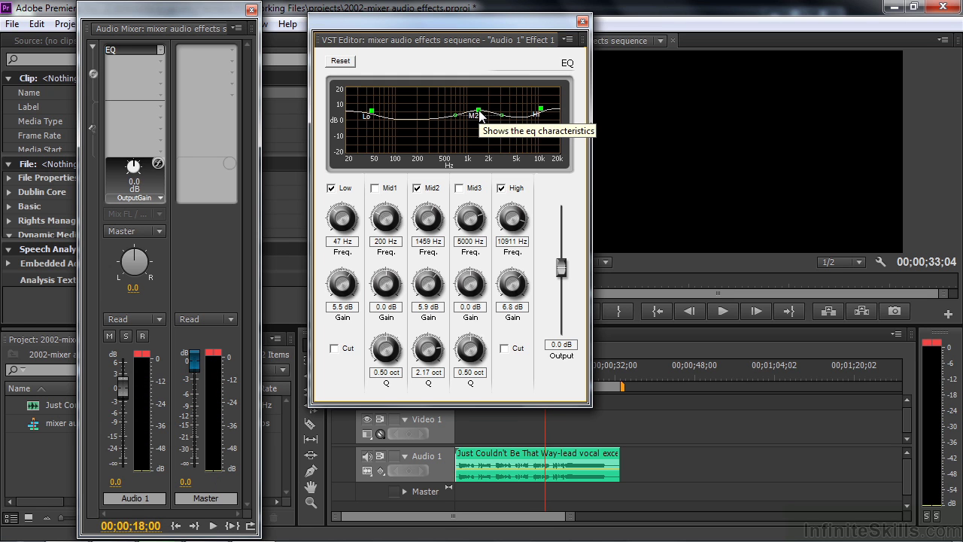
# Close the EQ's editor, replace the EQ on Audio 1 with the Chorus effect and open the Chorus editor.
pyautogui.click(582, 22)
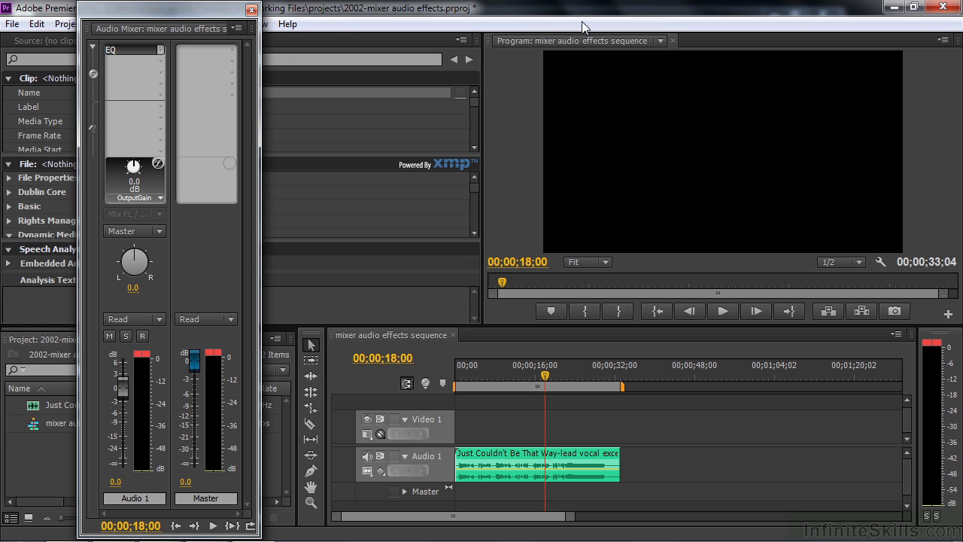
pyautogui.click(160, 51)
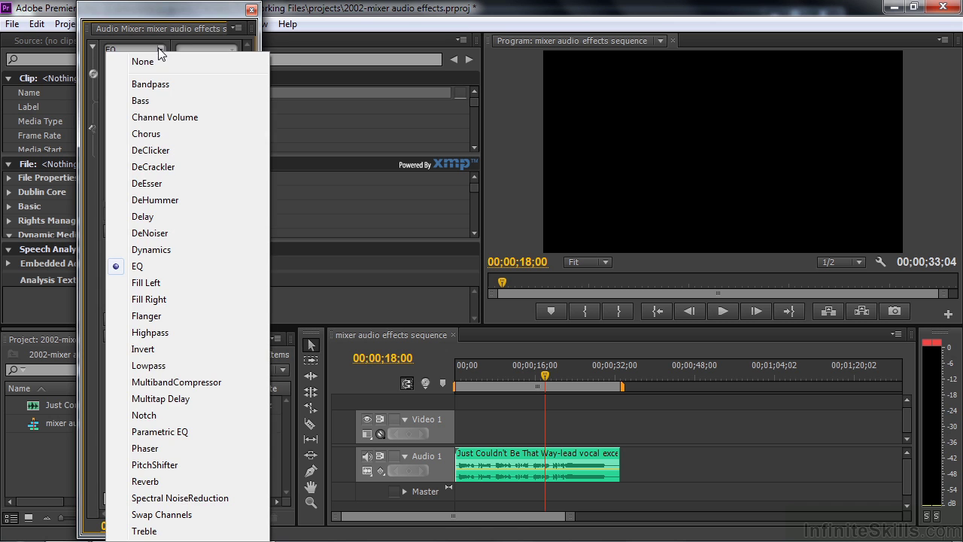
pyautogui.click(163, 132)
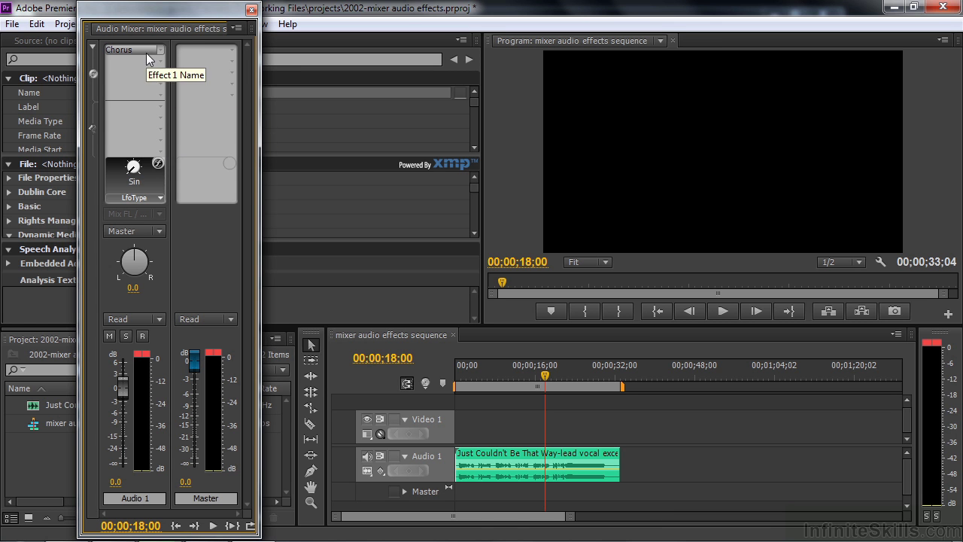
pyautogui.rightClick(146, 52)
pyautogui.click(143, 101)
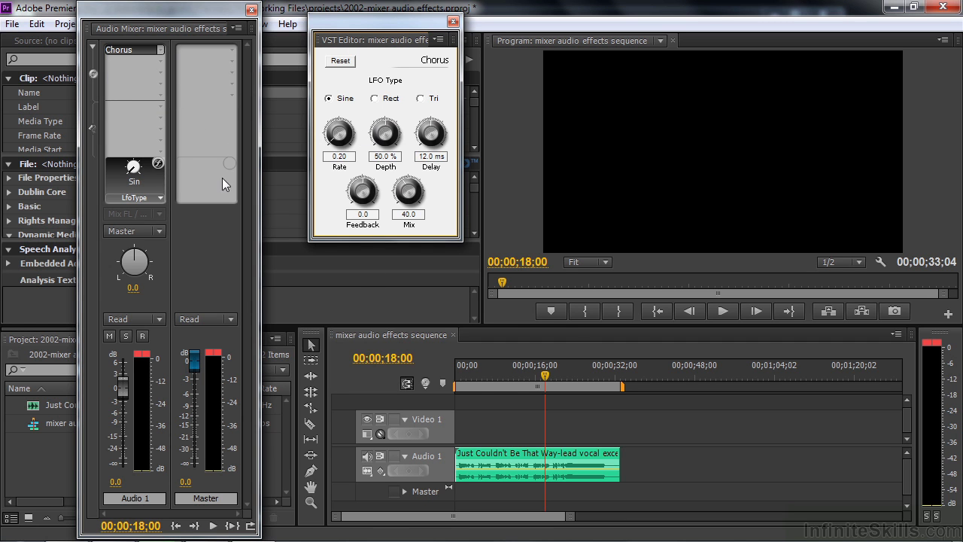
# Play a short stretch from near the beginning of the vocal with the default Chorus settings.
pyautogui.moveTo(551, 373); pyautogui.dragTo(472, 389)
pyautogui.press('space')
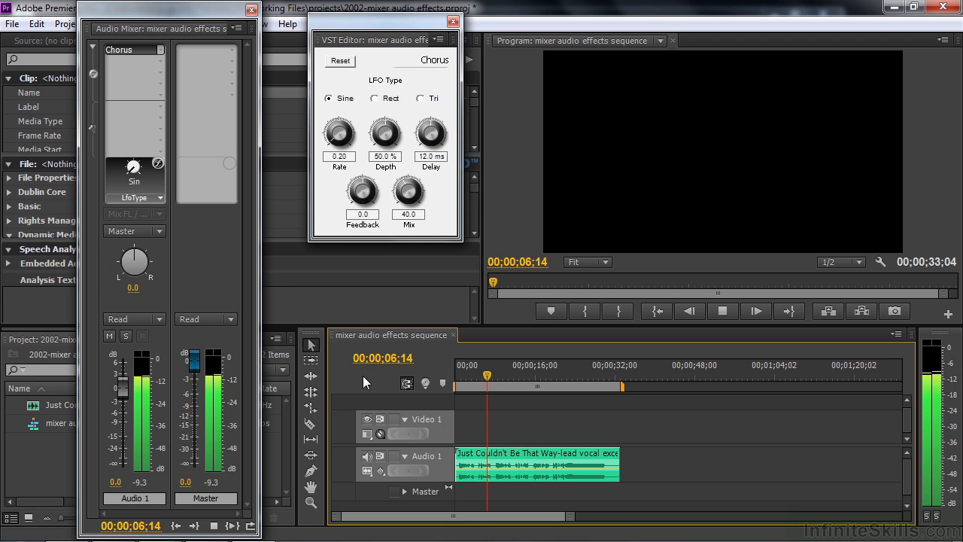
pyautogui.press('space')
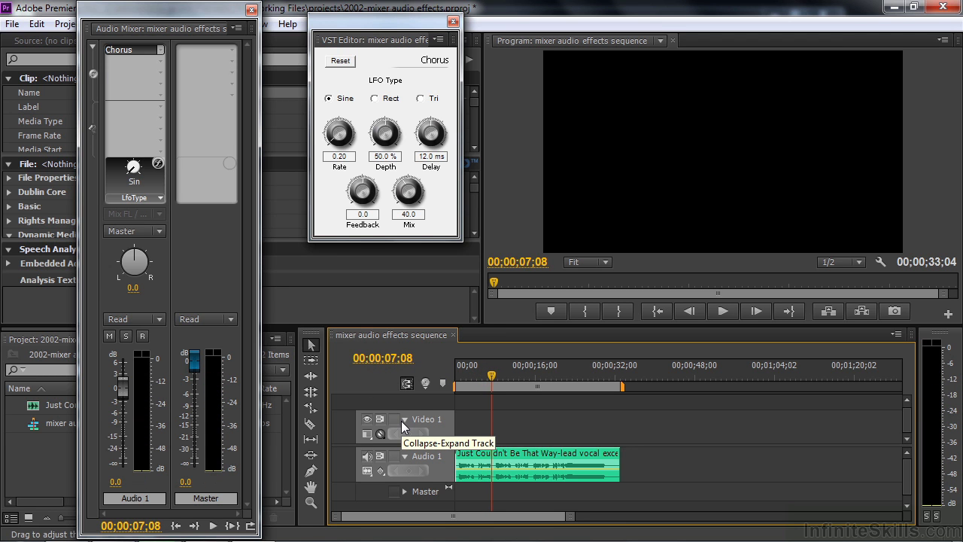
# Apply the negative preset to the Chorus and listen briefly to the vocal.
pyautogui.rightClick(138, 50)
pyautogui.click(163, 265)
pyautogui.press('space')
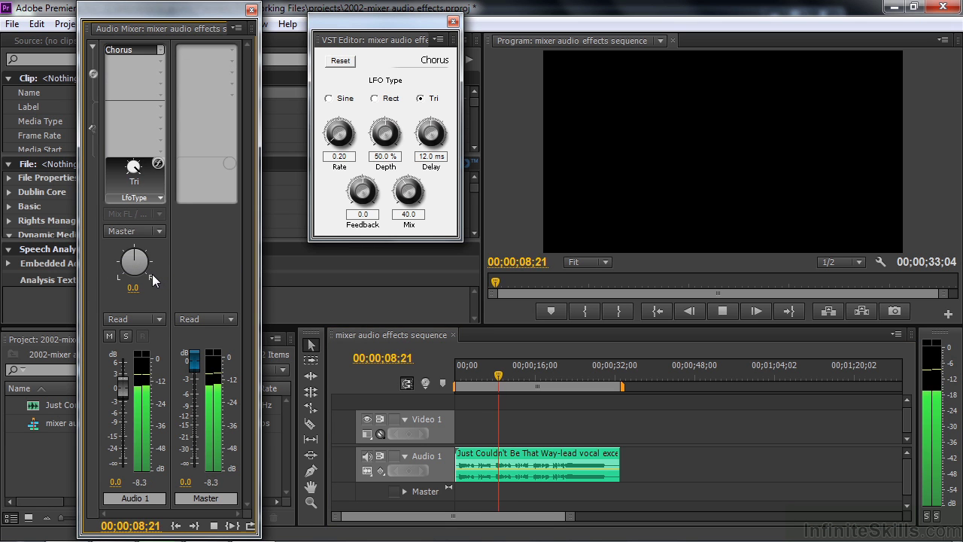
pyautogui.press('space')
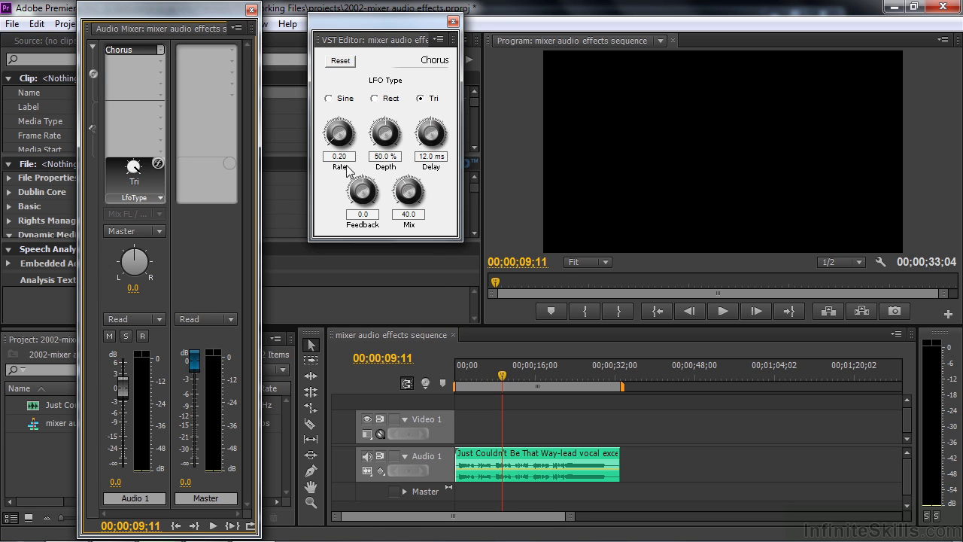
# Switch the Chorus LFO to Rect, set Rate to 3.90, Depth to 33.0% and Delay to 11.0 ms, auditioning the vocal.
pyautogui.moveTo(335, 136); pyautogui.dragTo(332, 143)
pyautogui.press('space')
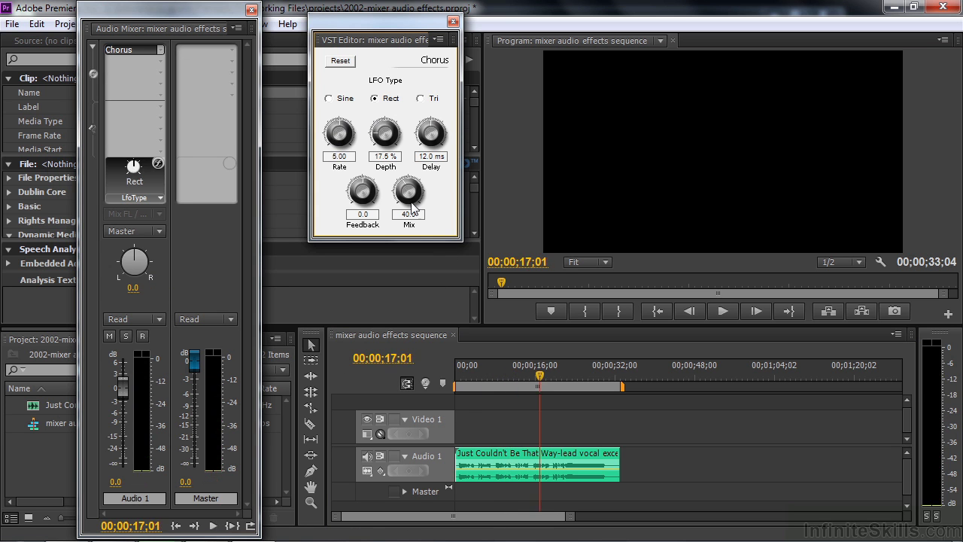
pyautogui.click(489, 375)
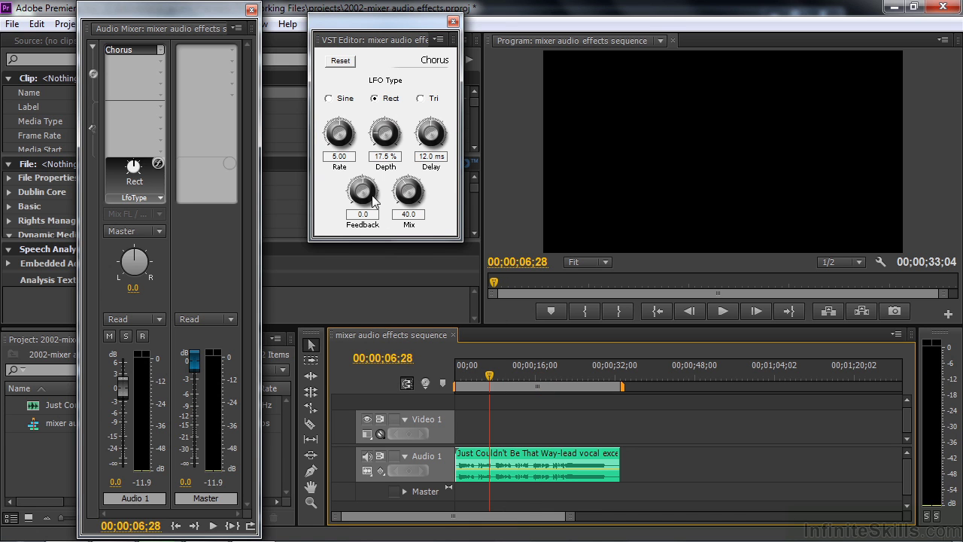
pyautogui.moveTo(342, 122); pyautogui.dragTo(434, 135)
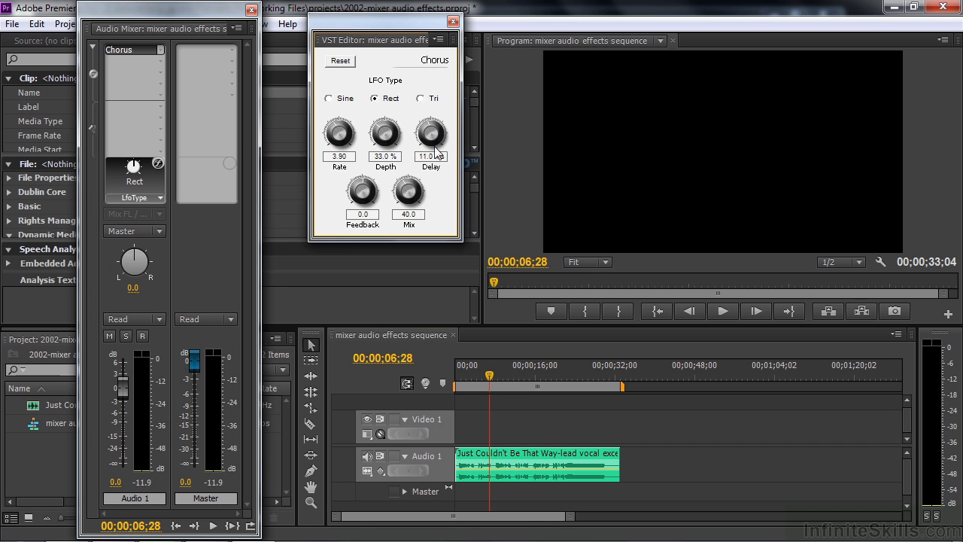
pyautogui.press('space')
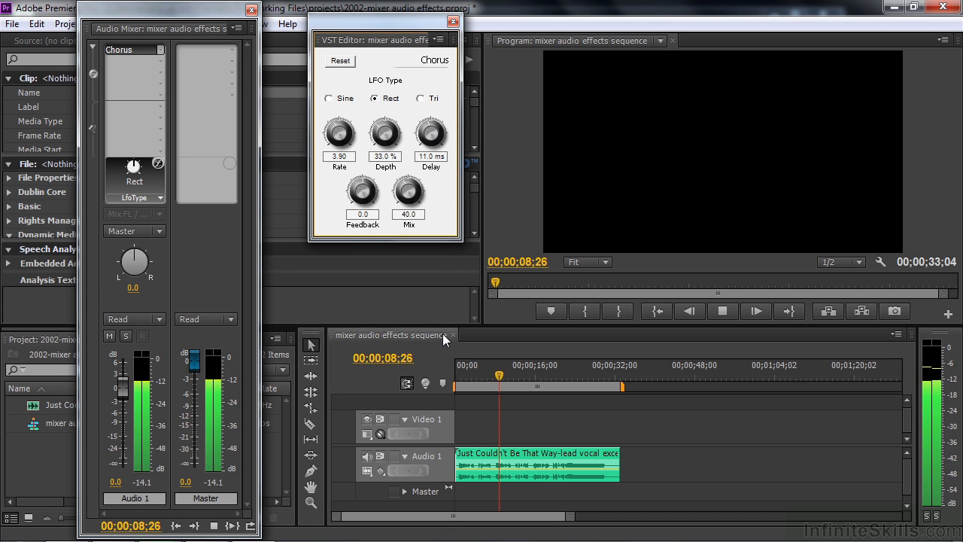
pyautogui.press('space')
# Apply the out of space preset to the Chorus and set its Feedback to -9.5 while auditioning the vocal.
pyautogui.rightClick(142, 48)
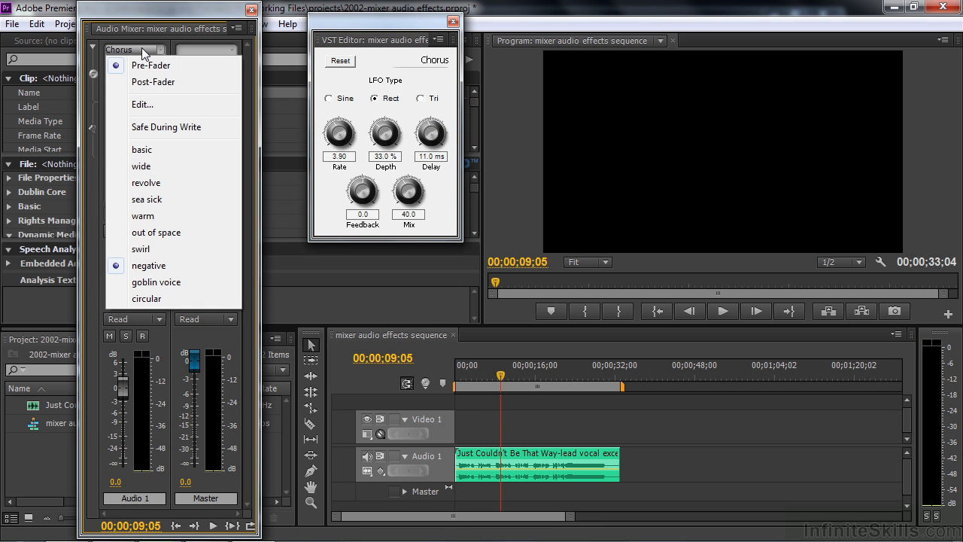
pyautogui.click(167, 233)
pyautogui.press('space')
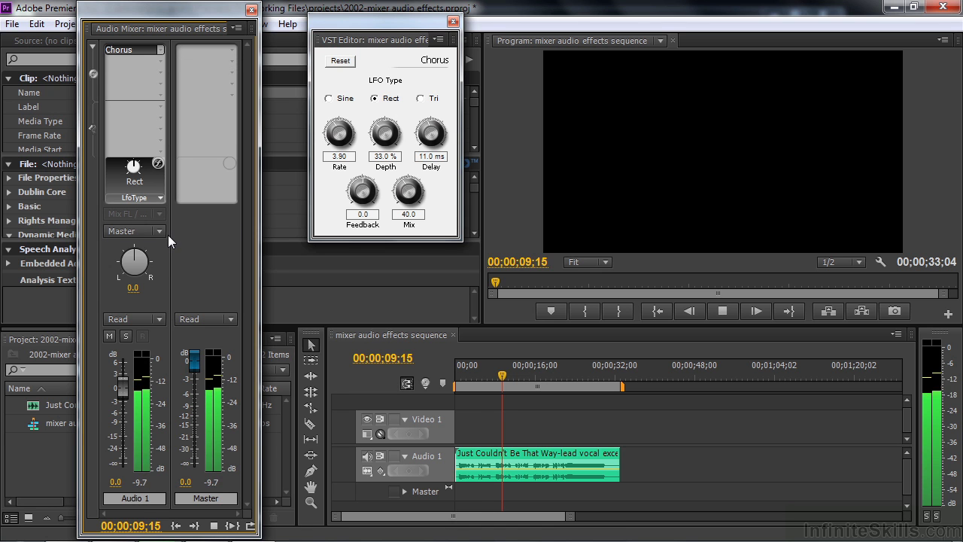
pyautogui.press('space')
pyautogui.moveTo(359, 187); pyautogui.dragTo(349, 205)
pyautogui.press('space')
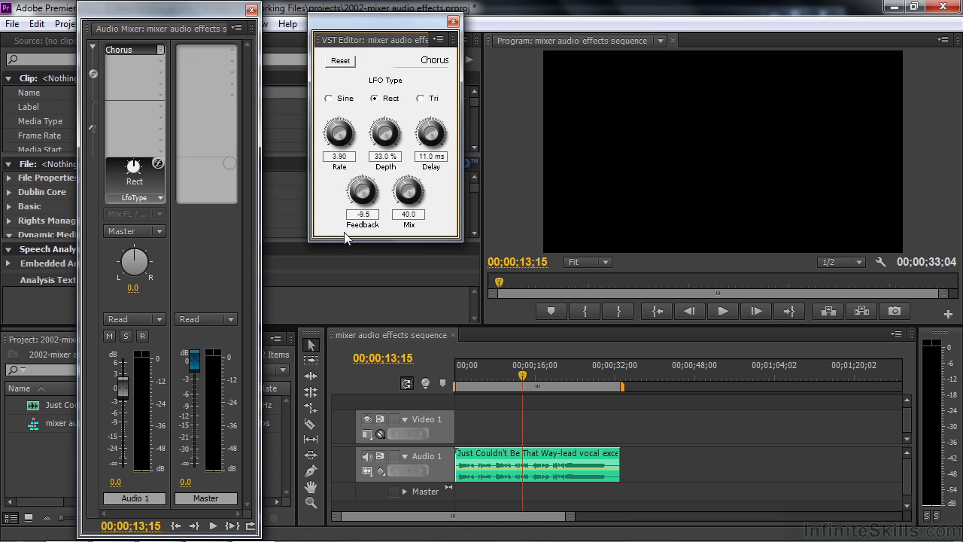